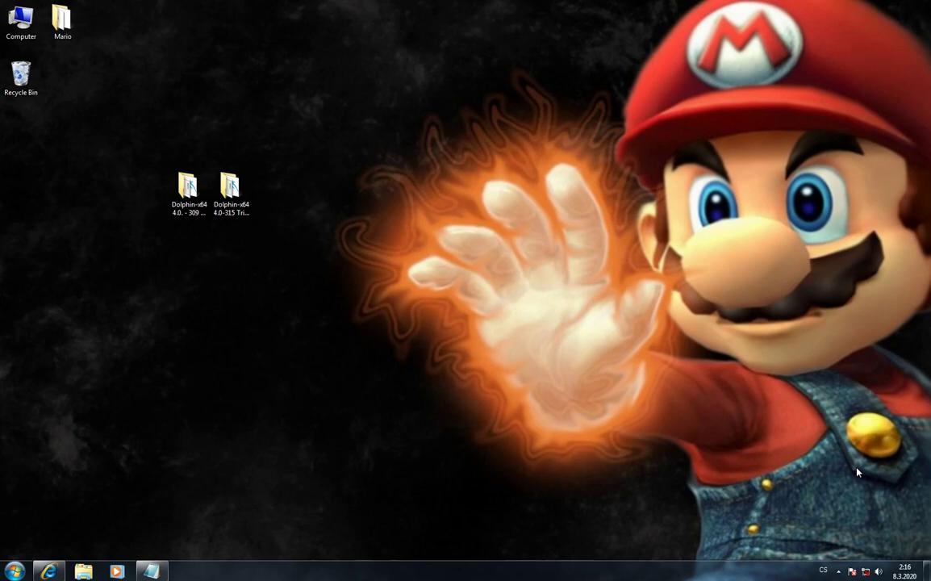
pyautogui.click(187, 190)
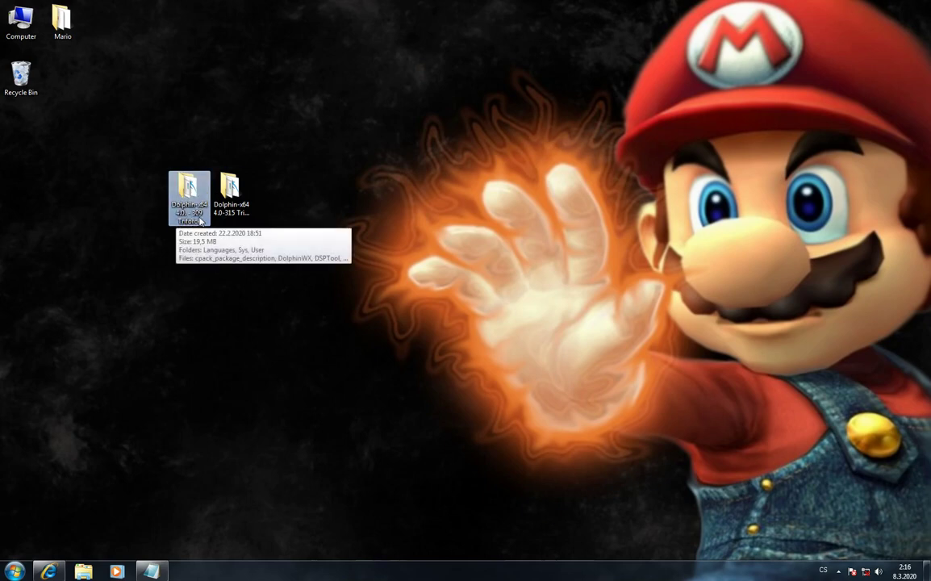
pyautogui.click(229, 211)
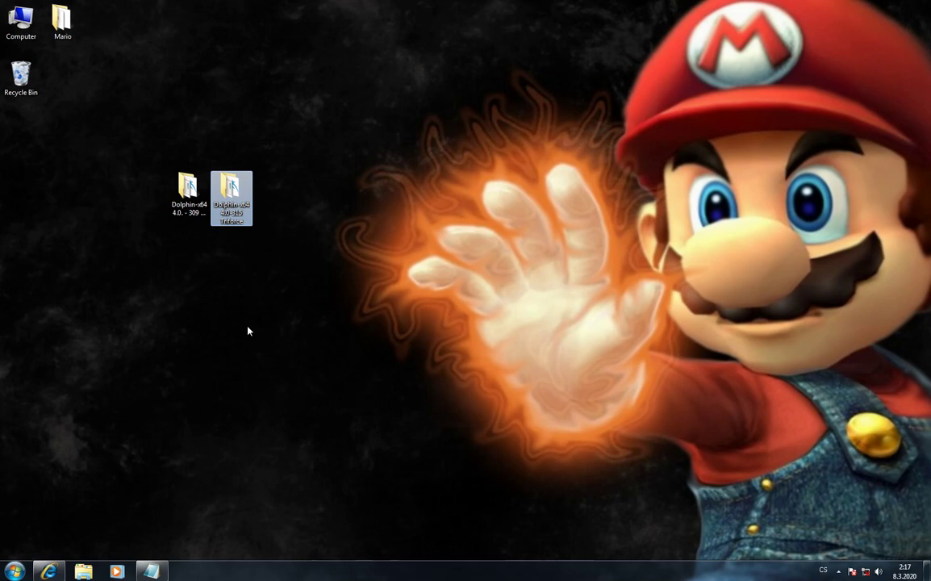
pyautogui.press('Left')
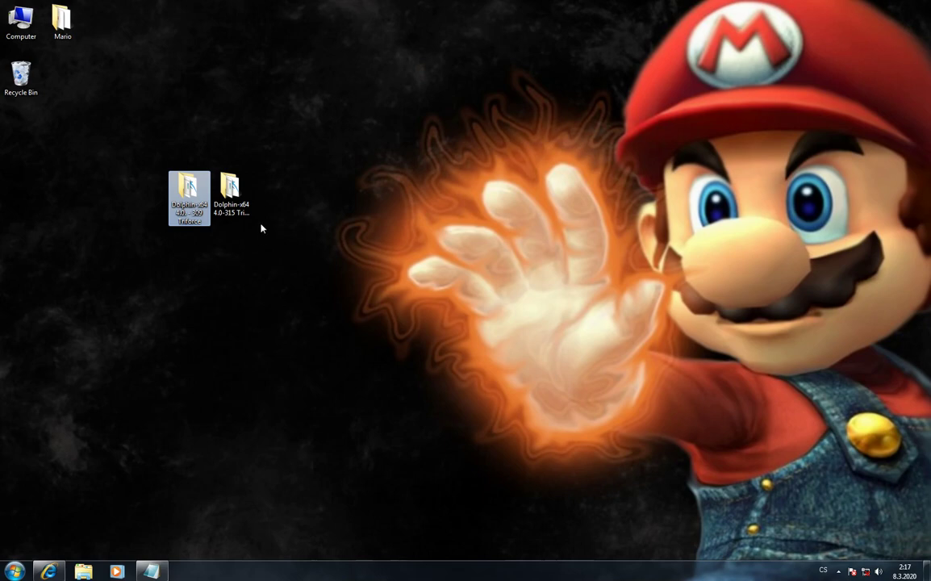
pyautogui.click(232, 193)
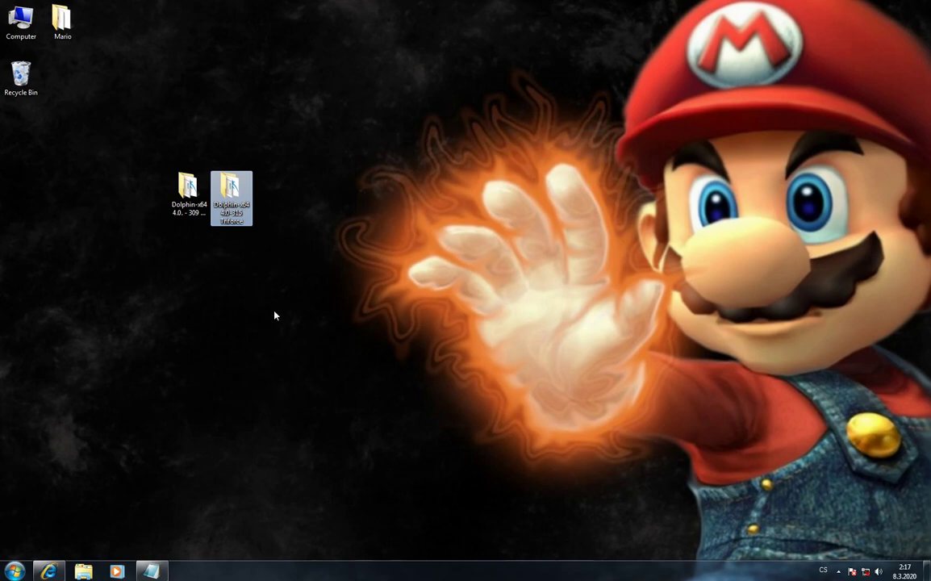
pyautogui.click(189, 189)
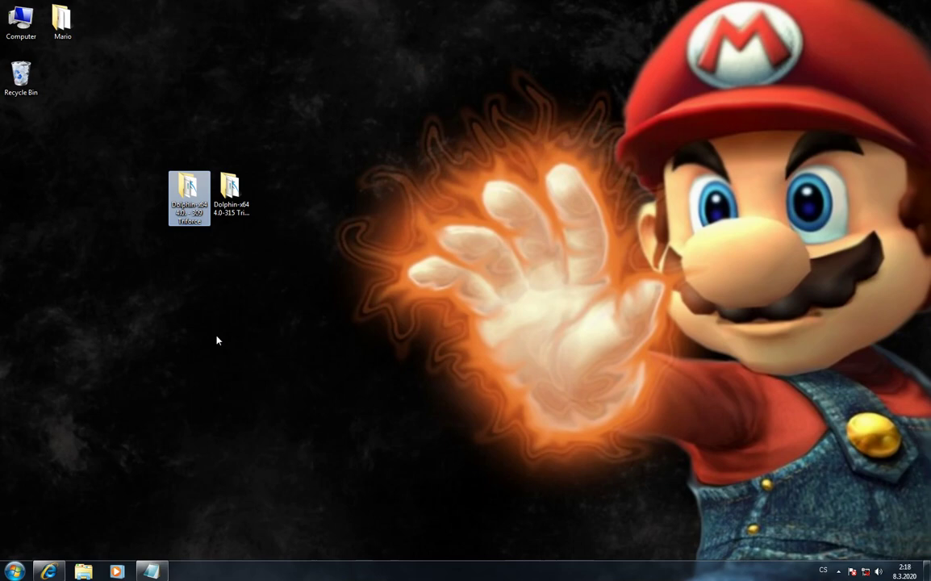
pyautogui.click(232, 192)
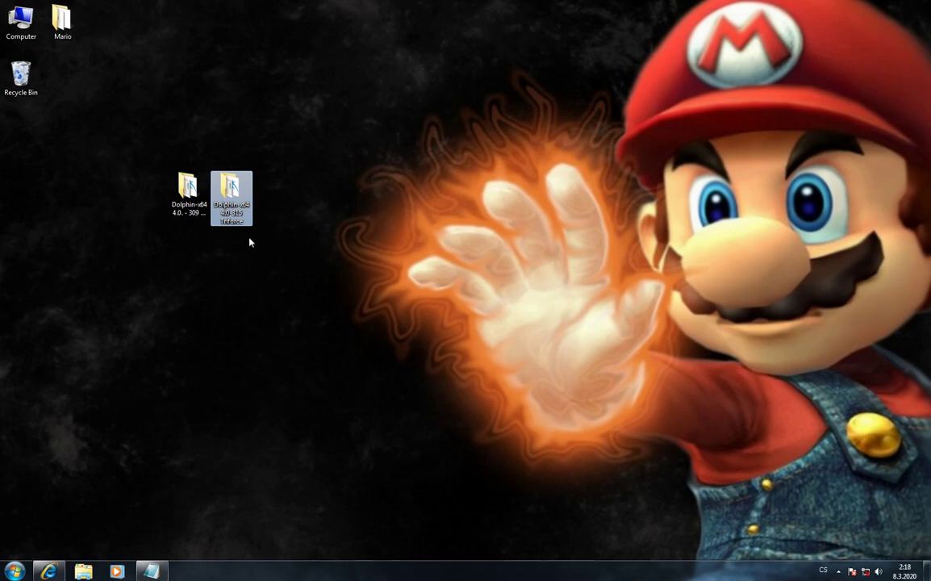
# Step: Open the Dolphin-x64 4.0. - 309 Triforce folder and launch DolphinWX
pyautogui.doubleClick(187, 192)
pyautogui.click(256, 242)
pyautogui.doubleClick(258, 243)
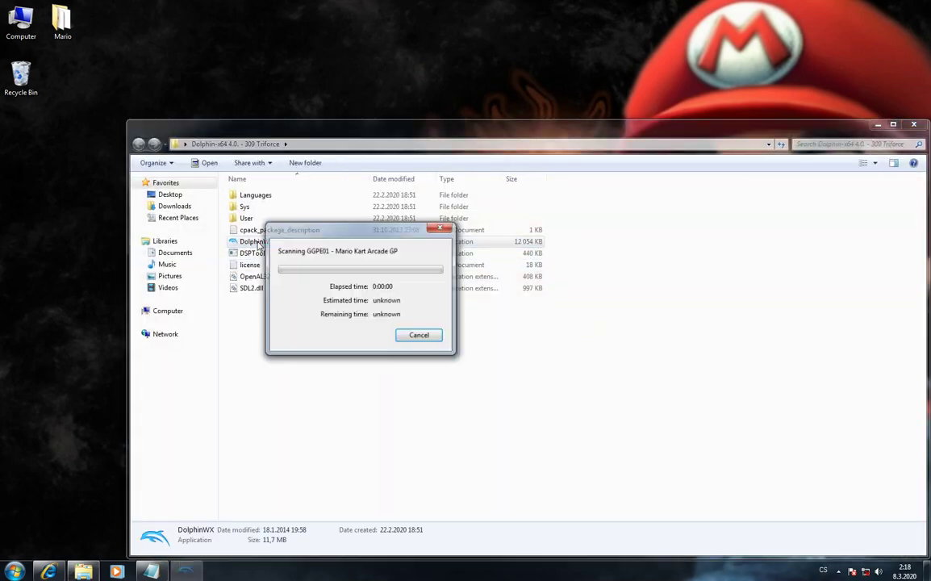
# Step: Review the GameCube device assignments for SP1 and Port 1 in the emulator configuration and accept them
pyautogui.click(260, 89)
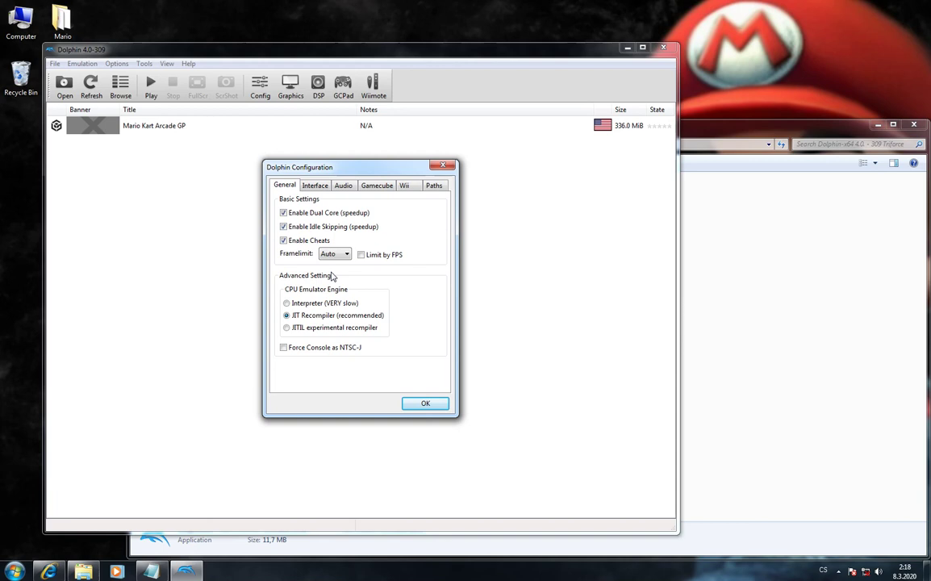
pyautogui.click(377, 185)
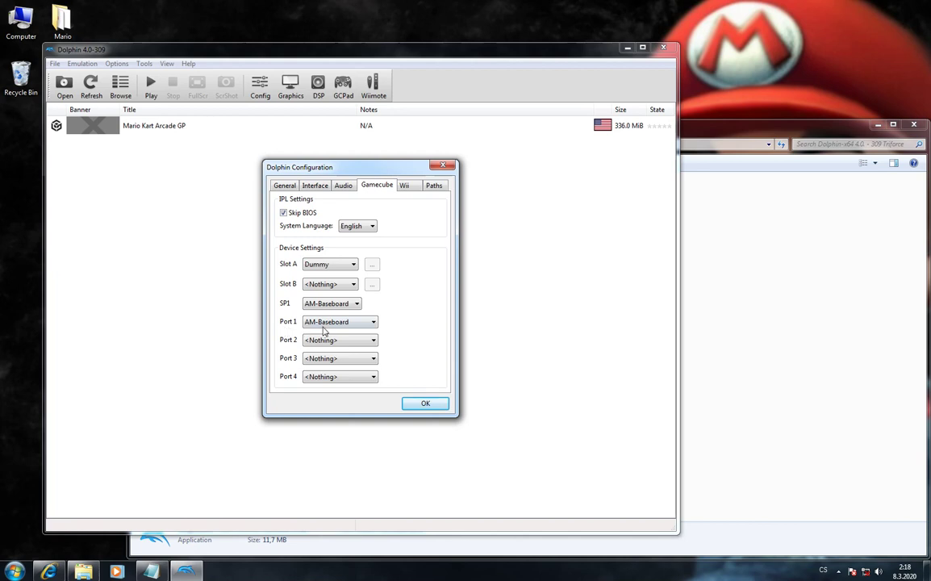
pyautogui.click(370, 325)
pyautogui.click(339, 340)
pyautogui.click(433, 405)
# Step: Open the properties of Mario Kart Arcade GP and open its game configuration file for editing
pyautogui.click(165, 131)
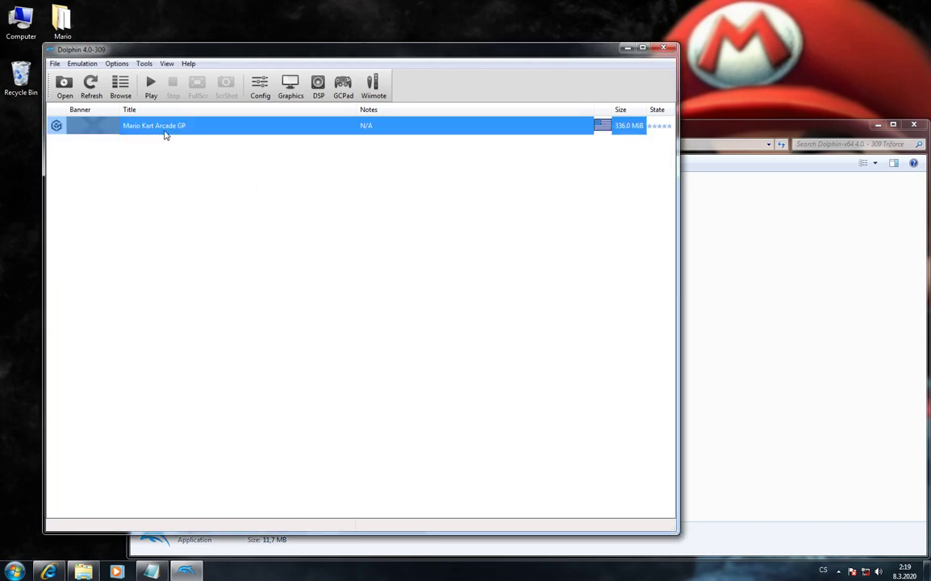
pyautogui.rightClick(164, 134)
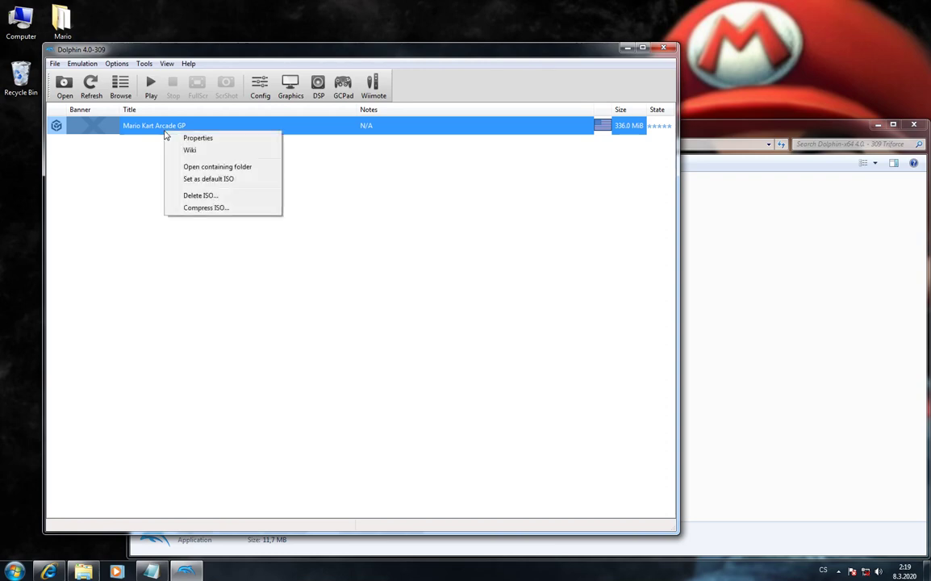
pyautogui.click(171, 140)
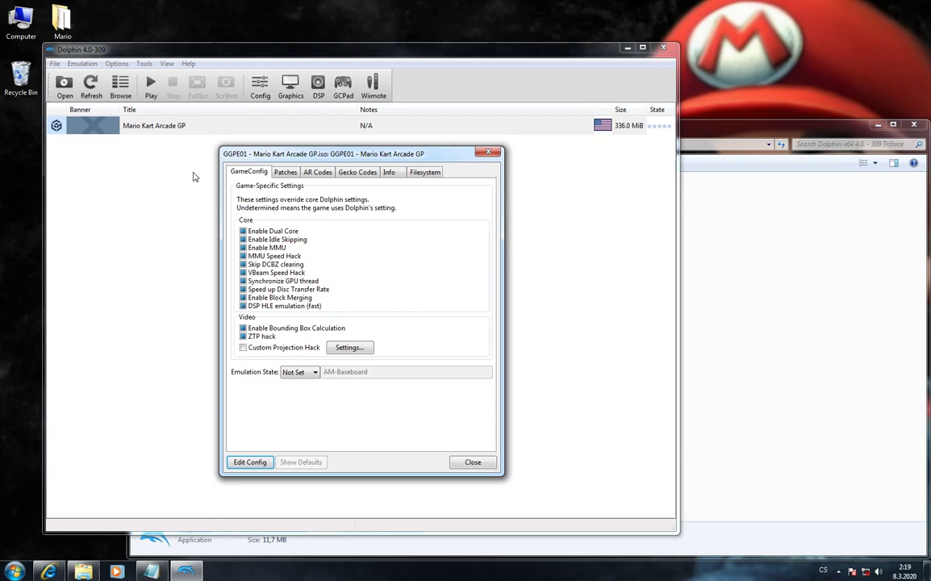
pyautogui.click(248, 462)
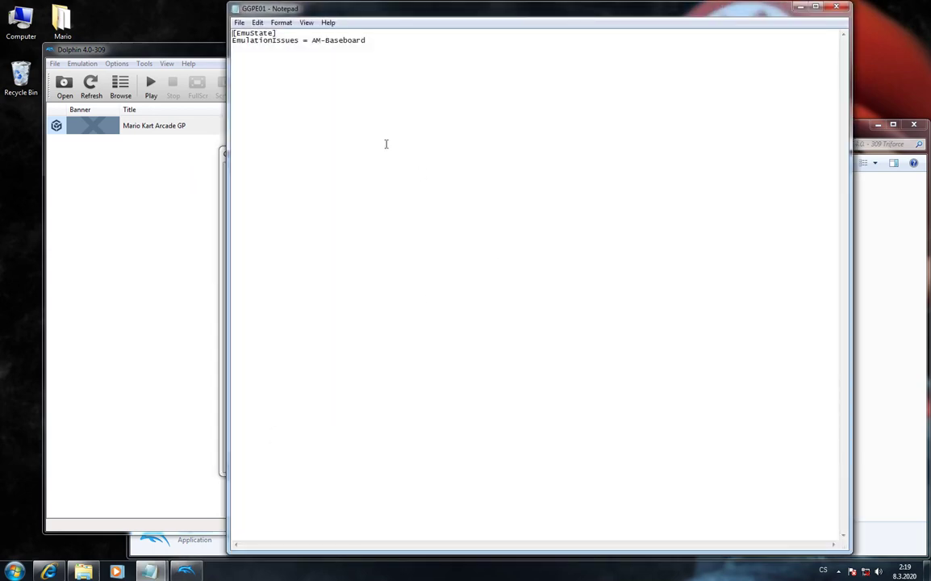
# Step: Switch to Internet Explorer and examine the Triforce patch code block on the Mario Kart Arcade GP wiki page
pyautogui.click(50, 573)
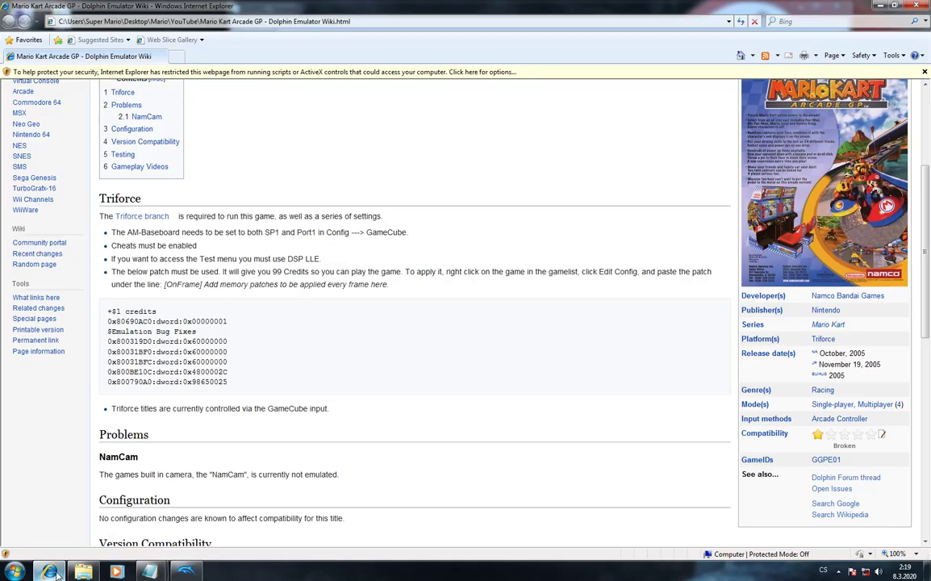
pyautogui.moveTo(107, 309); pyautogui.dragTo(236, 398)
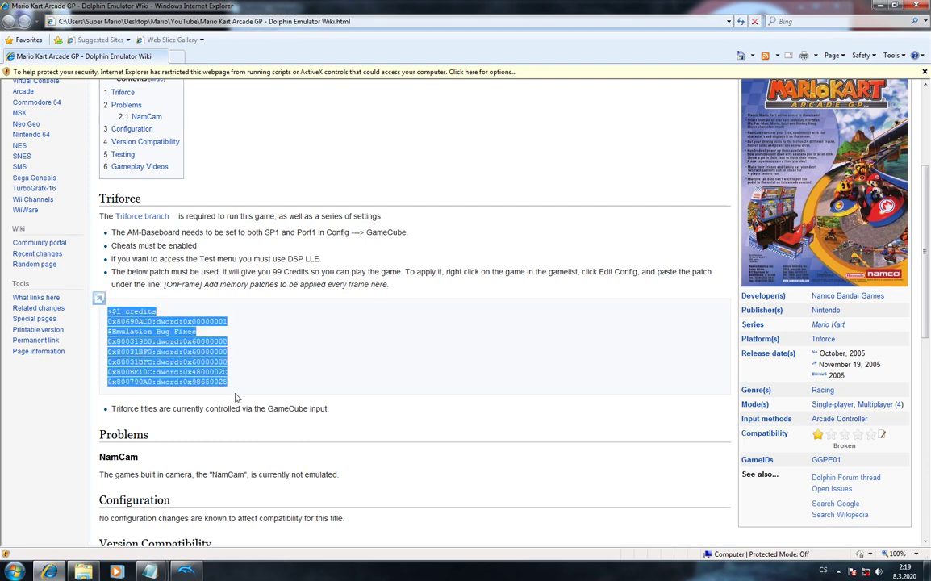
pyautogui.click(883, 7)
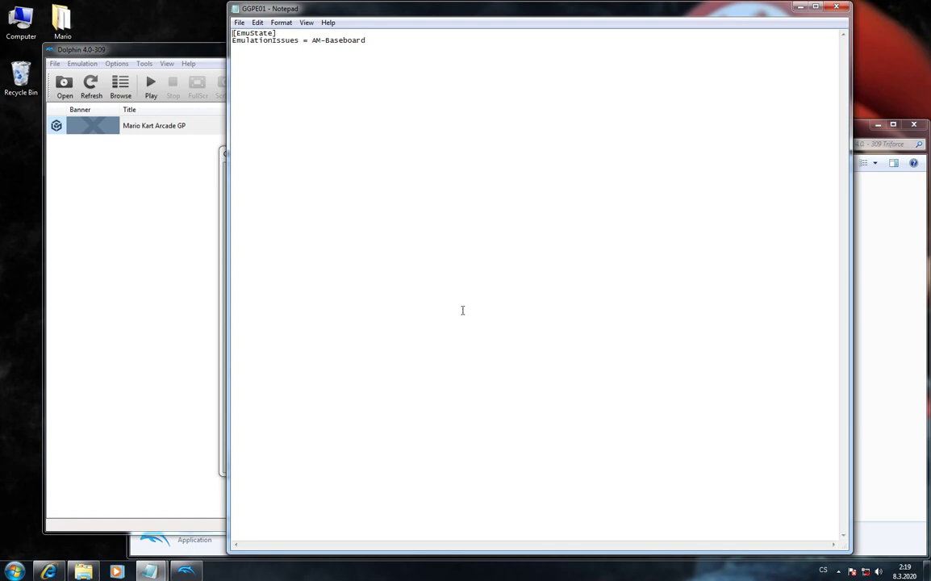
# Step: Switch to the New Text Document in Notepad, copy all of its patch code, and minimize it
pyautogui.moveTo(156, 573)
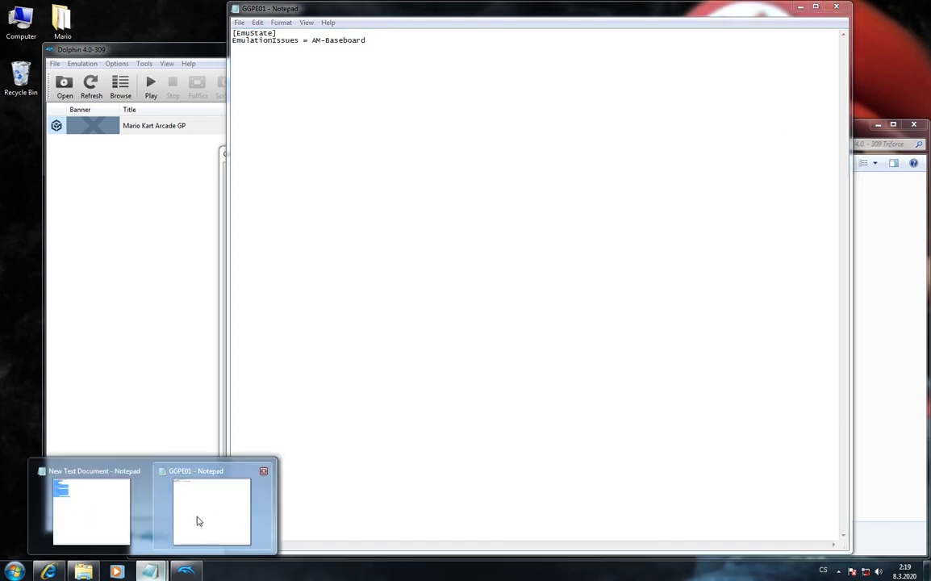
pyautogui.click(108, 512)
pyautogui.hotkey('ctrl', 'a')
pyautogui.rightClick(266, 125)
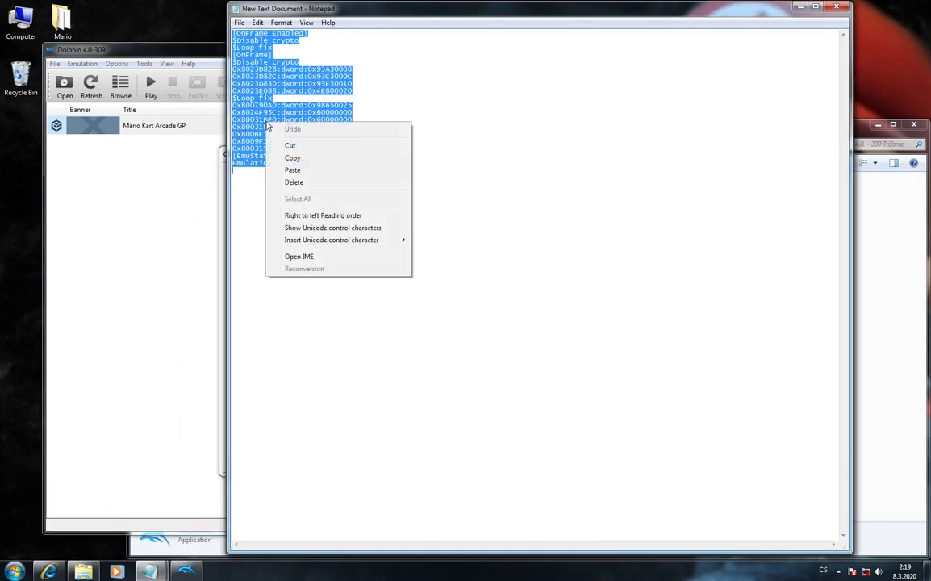
pyautogui.click(278, 159)
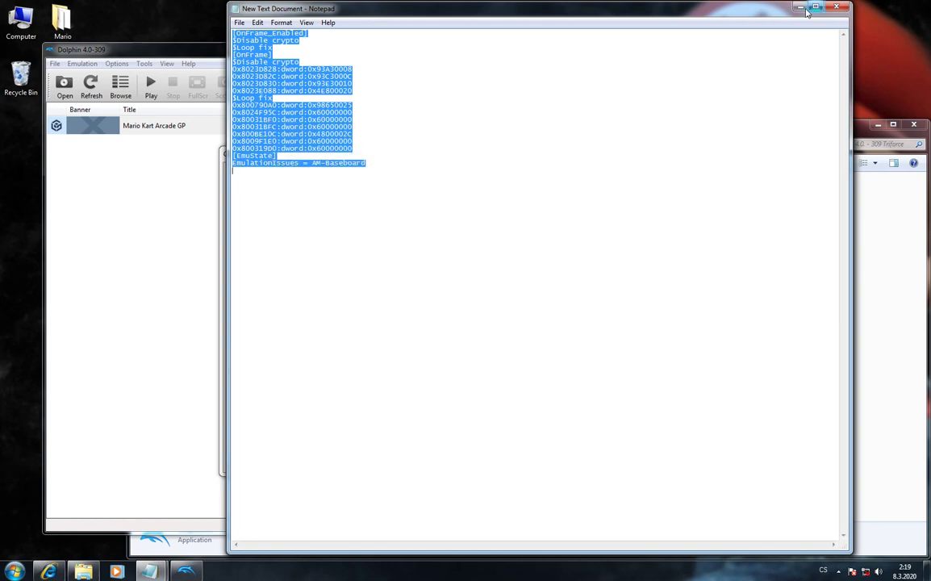
pyautogui.click(804, 10)
# Step: Replace the entire contents of the GGPE01 configuration file with the copied patch code and save the file
pyautogui.hotkey('ctrl', 'a')
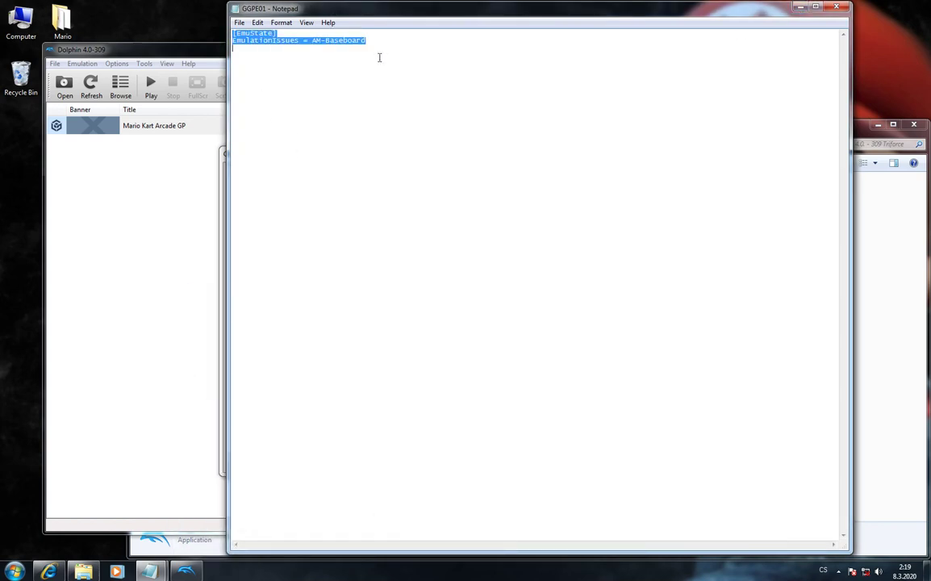
pyautogui.rightClick(306, 104)
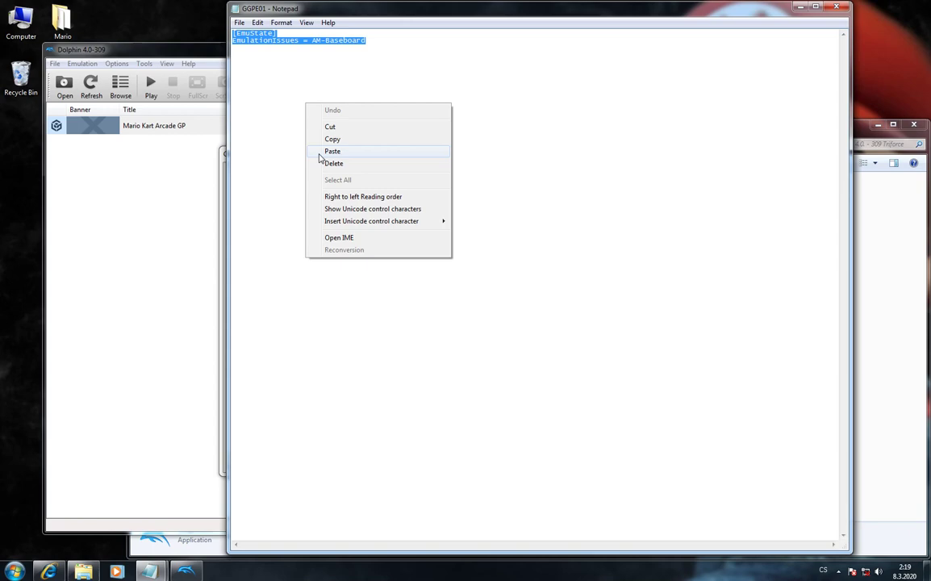
pyautogui.click(323, 152)
pyautogui.click(239, 23)
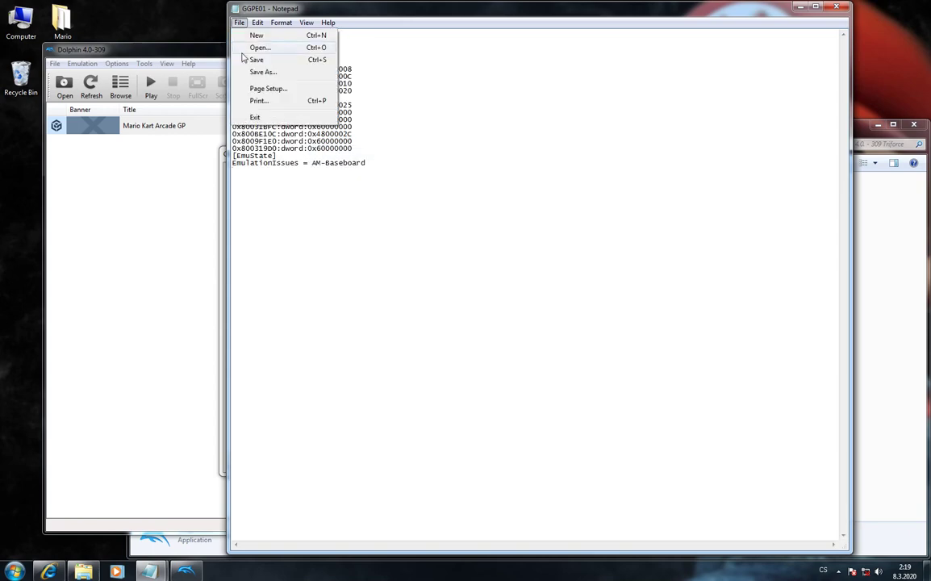
pyautogui.click(255, 60)
# Step: Check the patch list in the Mario Kart Arcade GP properties and close the properties
pyautogui.click(800, 7)
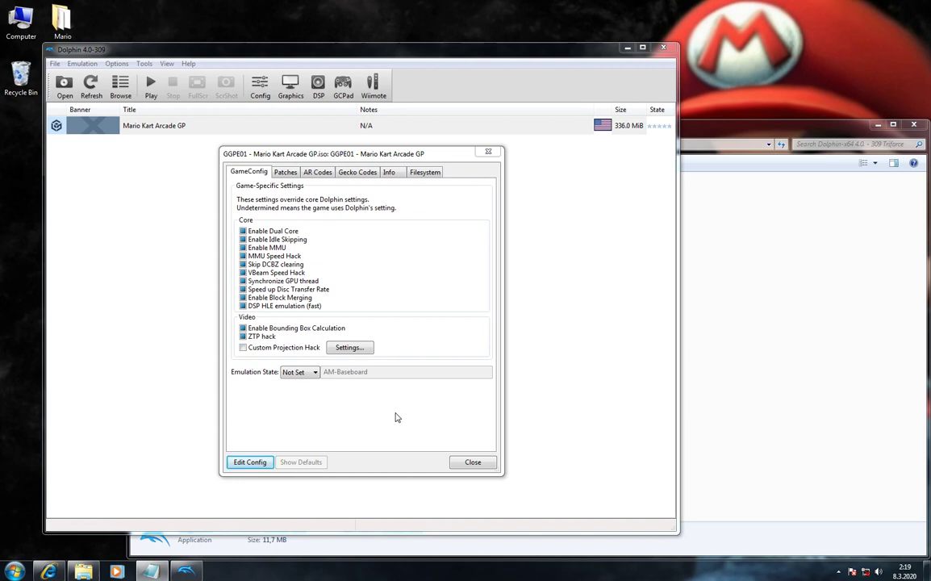
pyautogui.click(285, 172)
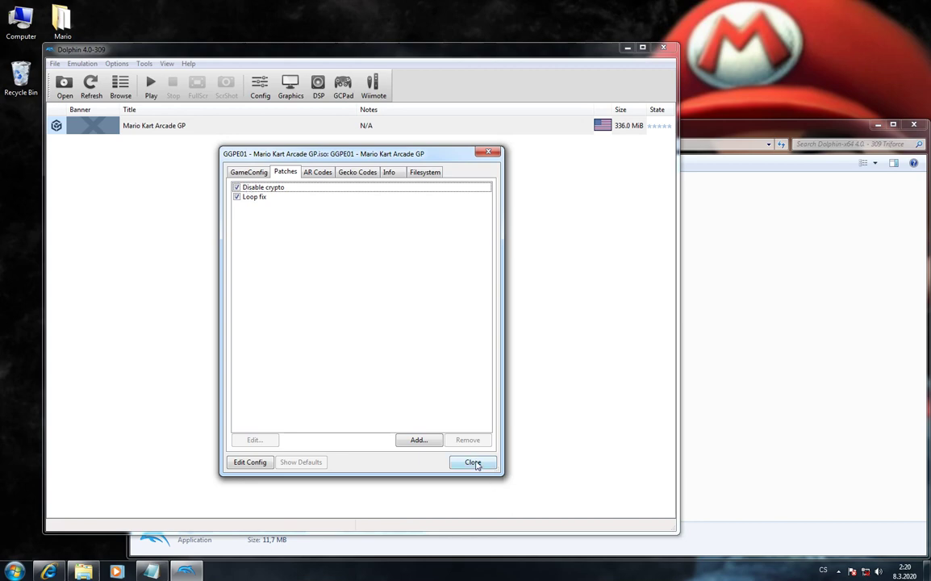
pyautogui.click(475, 463)
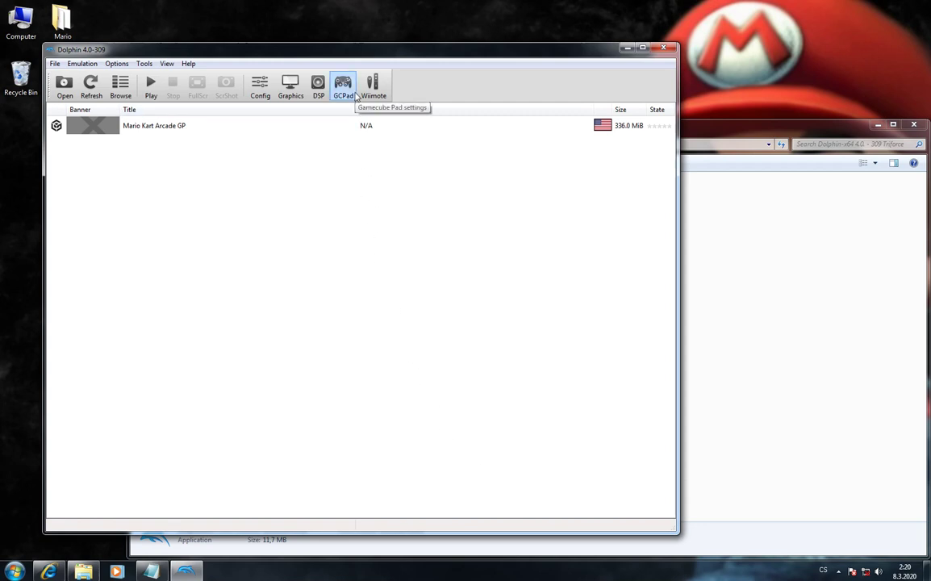
# Step: Map the R-Analog trigger of GameCube Pad 1 to Button 10 and accept the pad configuration
pyautogui.click(349, 95)
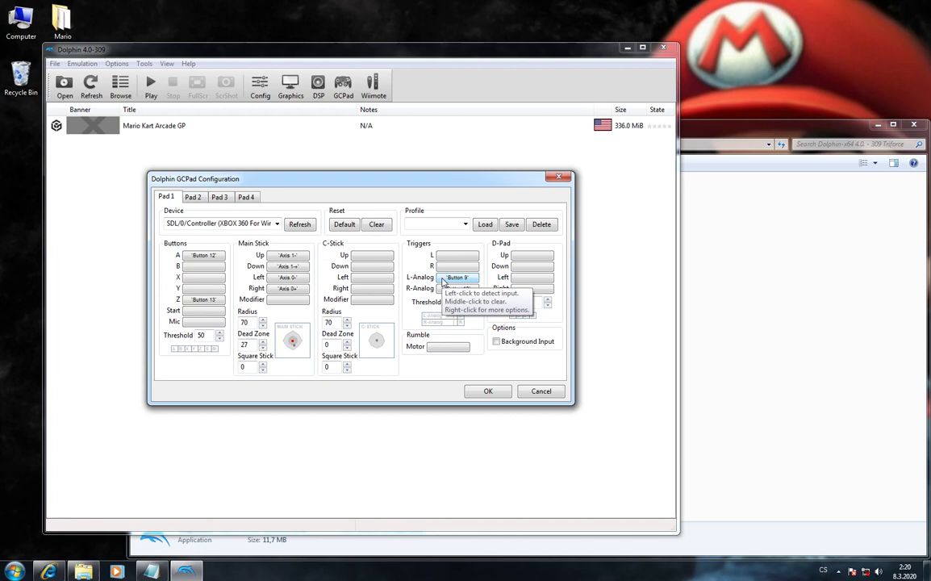
pyautogui.click(444, 289)
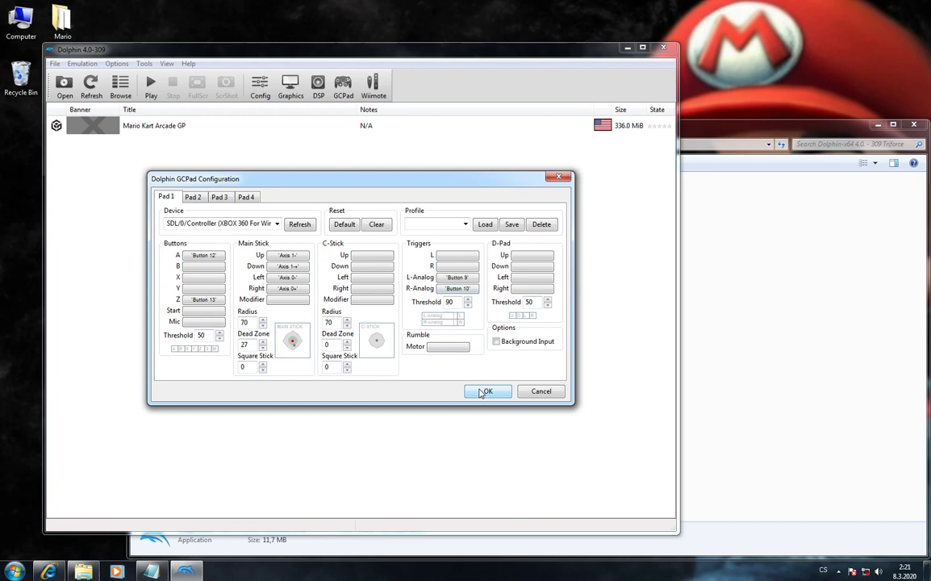
pyautogui.click(486, 392)
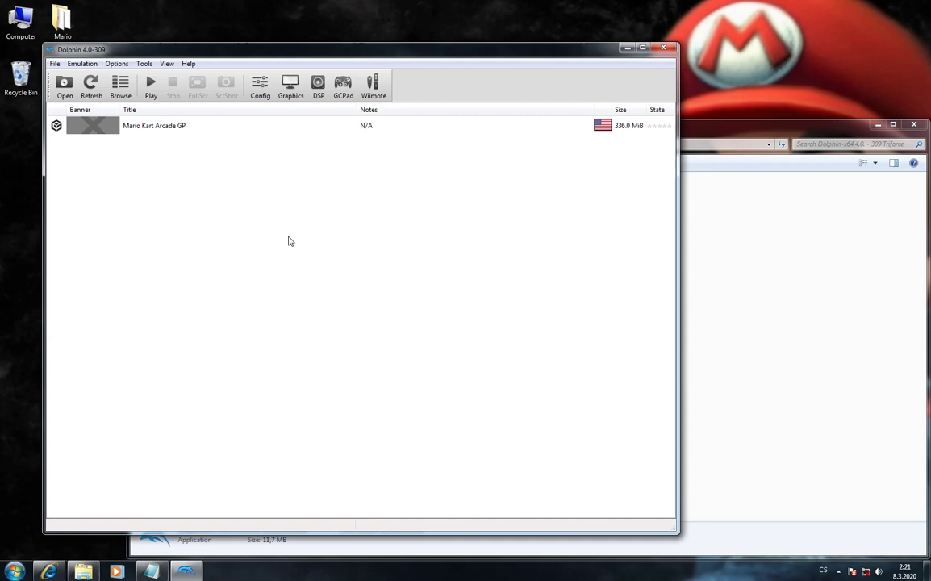
# Step: Set the Play/Pause hotkey to P in the hotkey settings and accept them
pyautogui.click(84, 65)
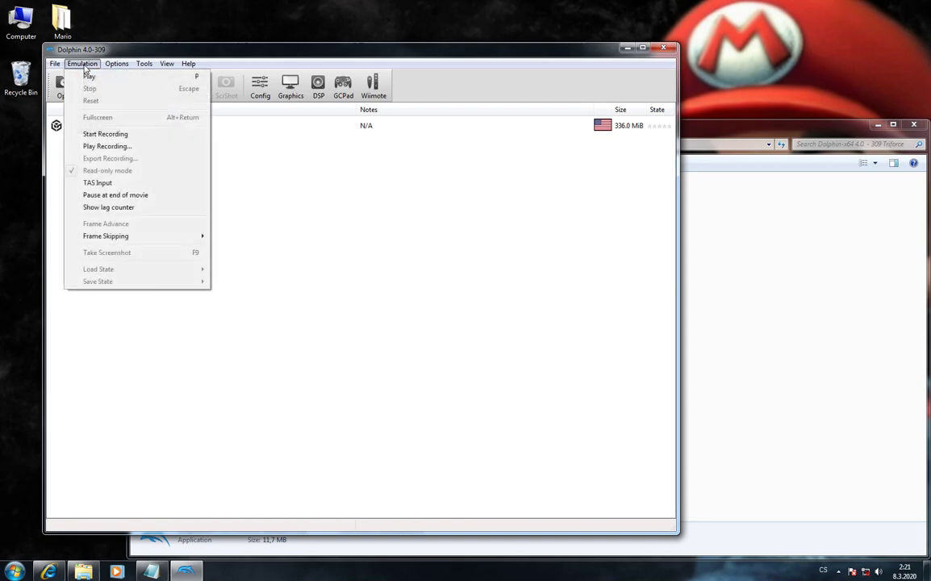
pyautogui.moveTo(108, 63)
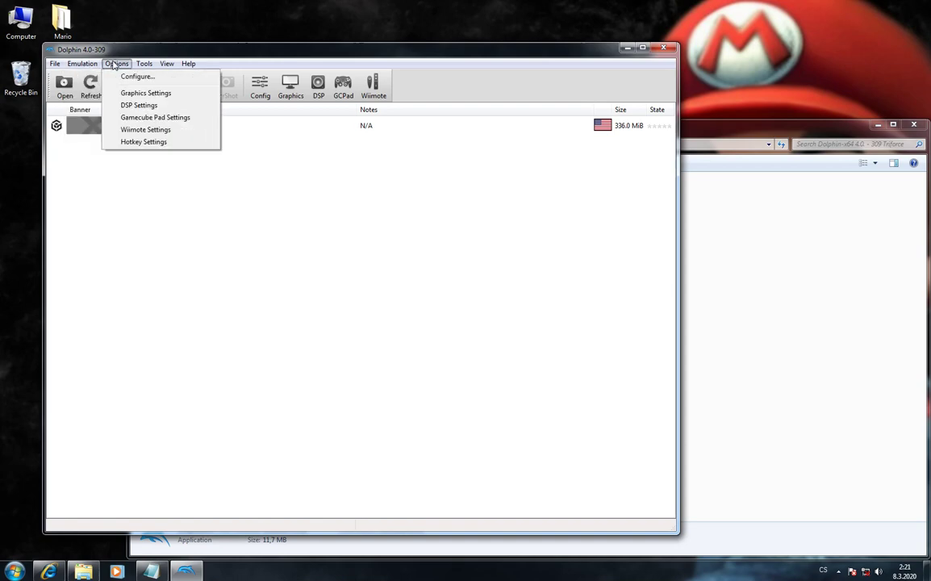
pyautogui.click(178, 149)
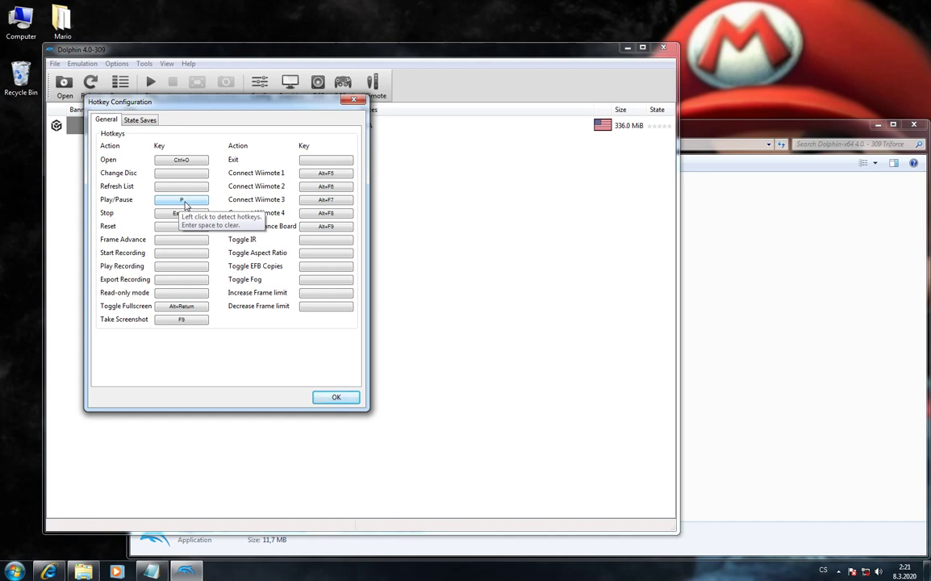
pyautogui.click(191, 202)
pyautogui.press('p')
pyautogui.click(338, 398)
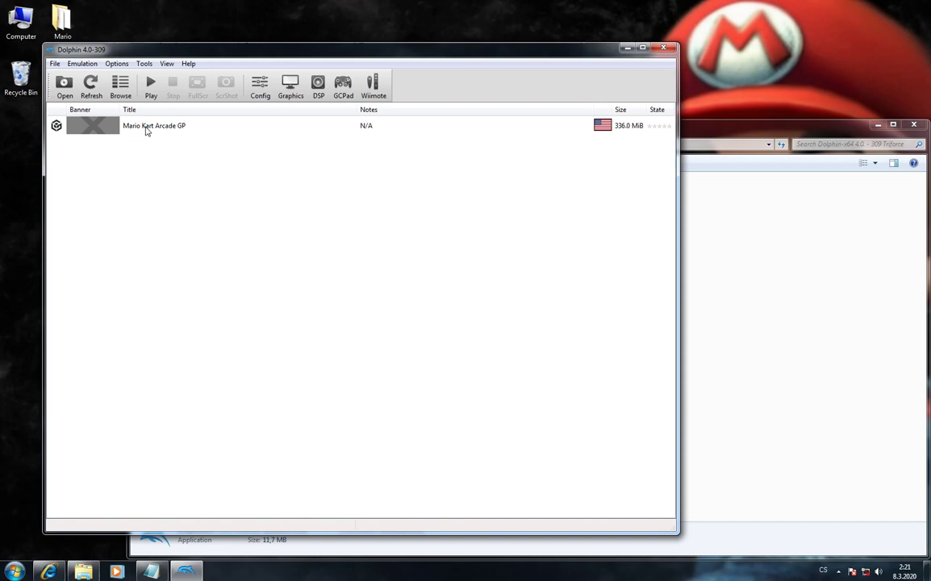
# Step: Launch Mario Kart Arcade GP and answer No to the question about having a Mario card
pyautogui.click(131, 125)
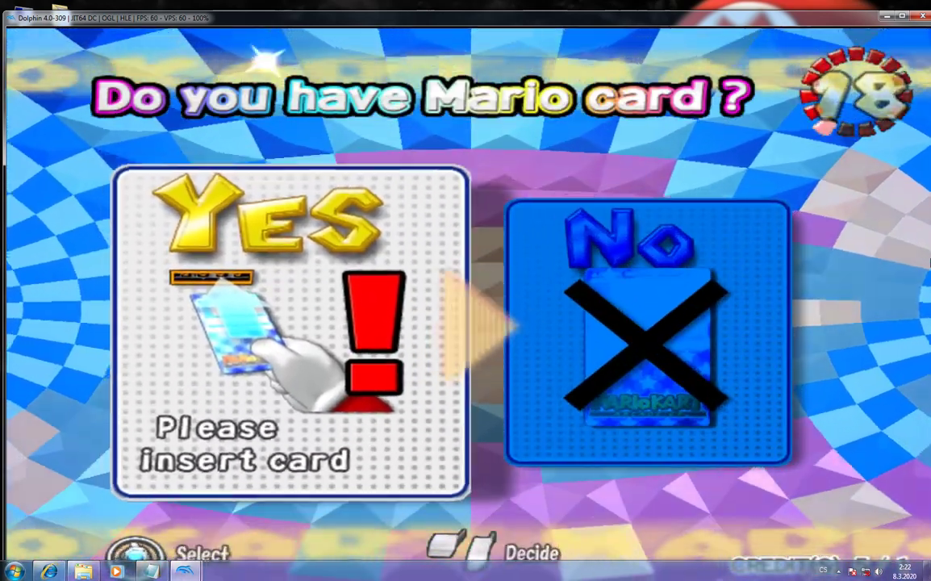
pyautogui.press('Right')
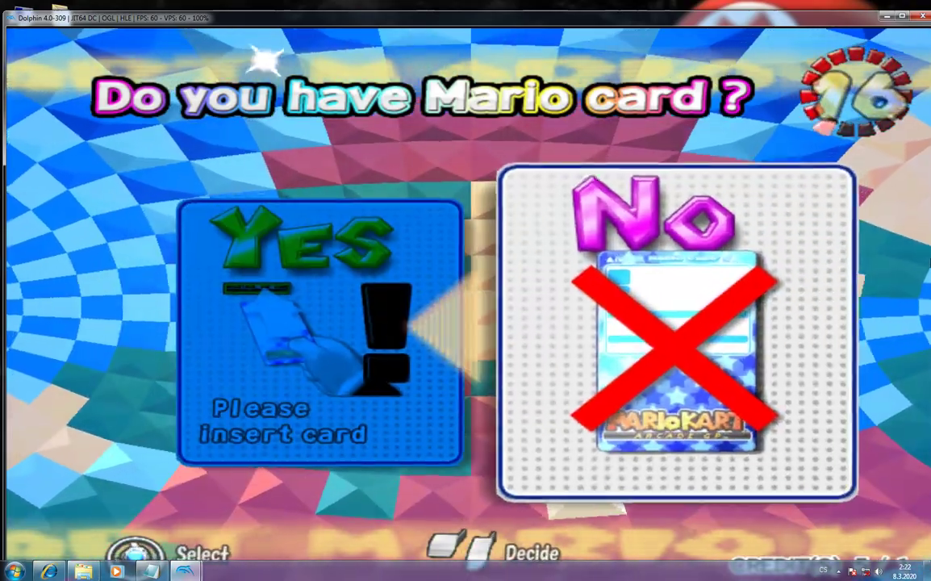
pyautogui.press('x')
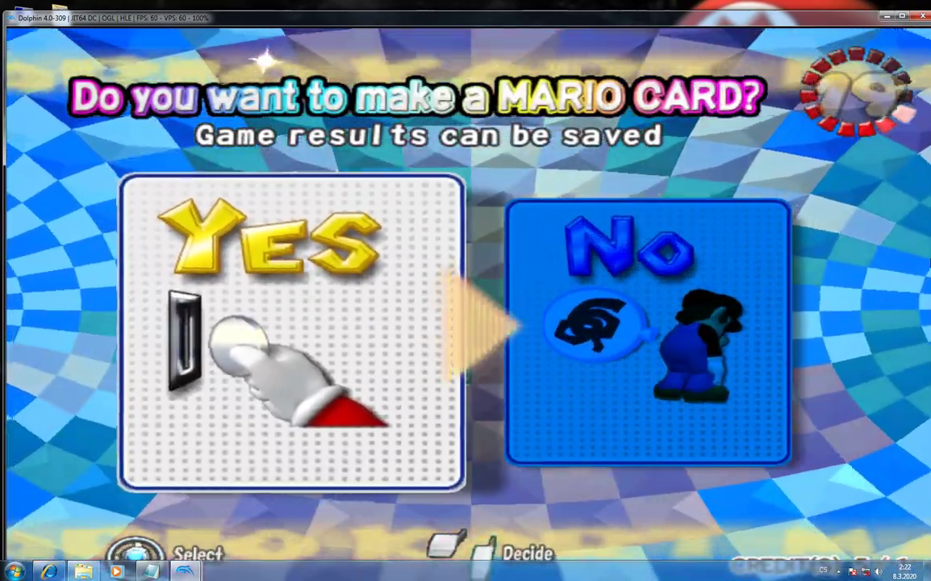
# Step: Answer Yes to making a Mario card and save the emulation state at the character selection to Slot 2
pyautogui.press('x')
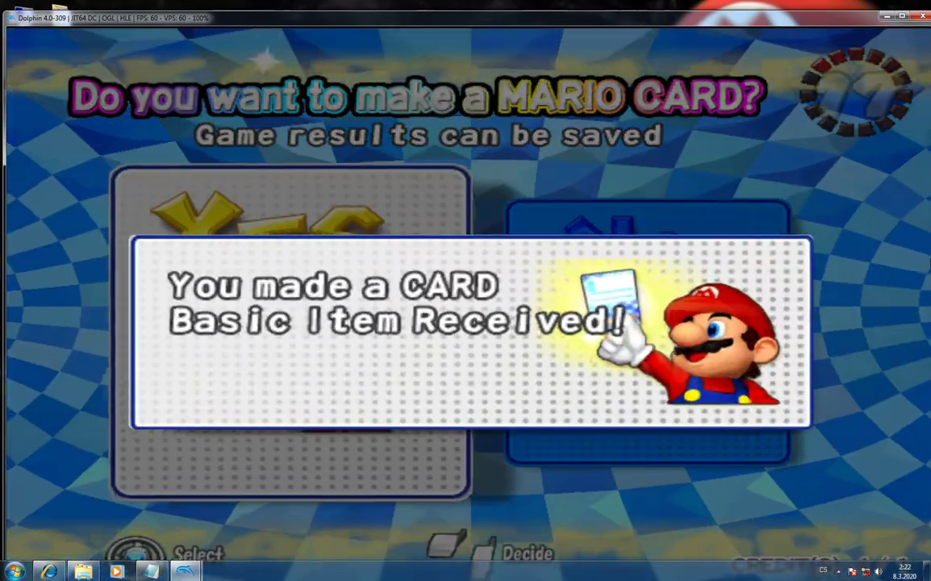
pyautogui.press('x')
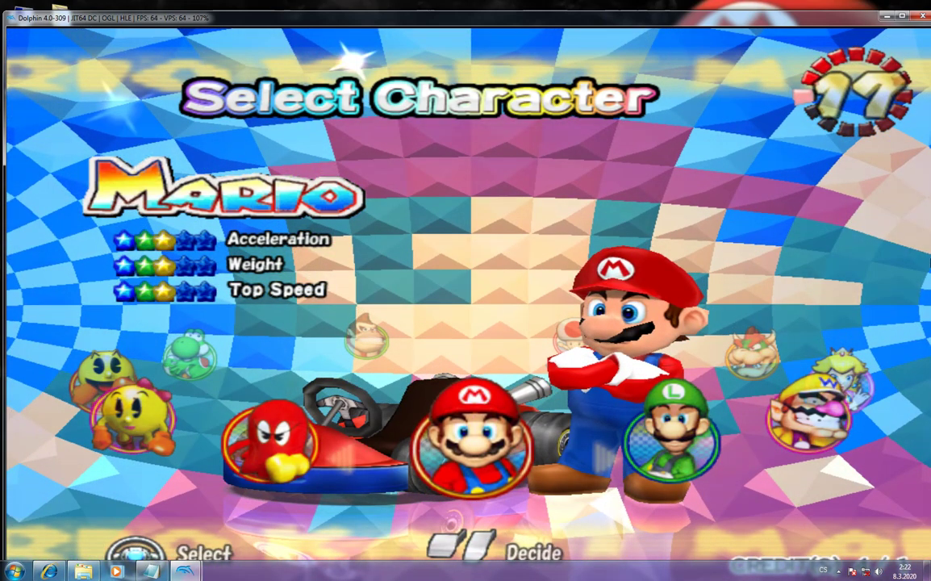
pyautogui.moveTo(185, 571)
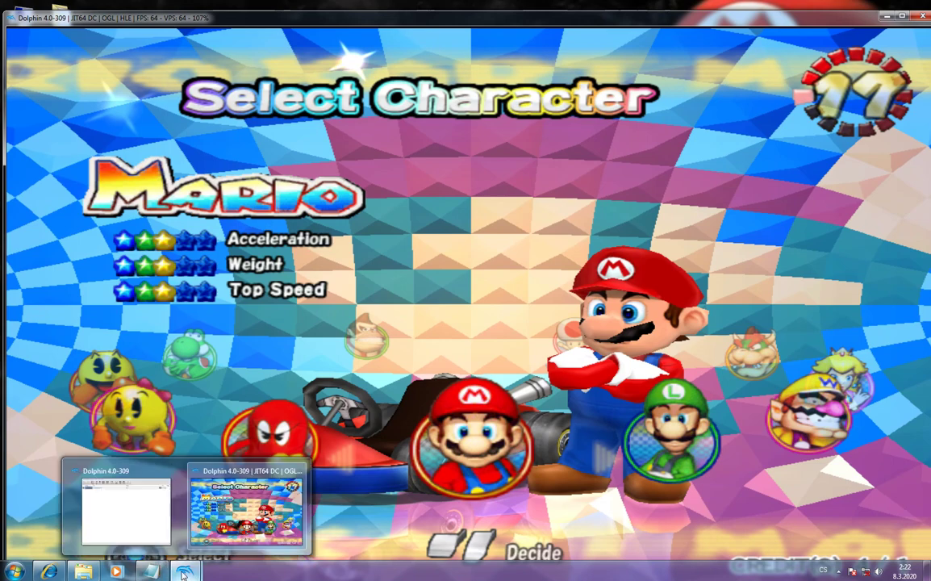
pyautogui.click(125, 509)
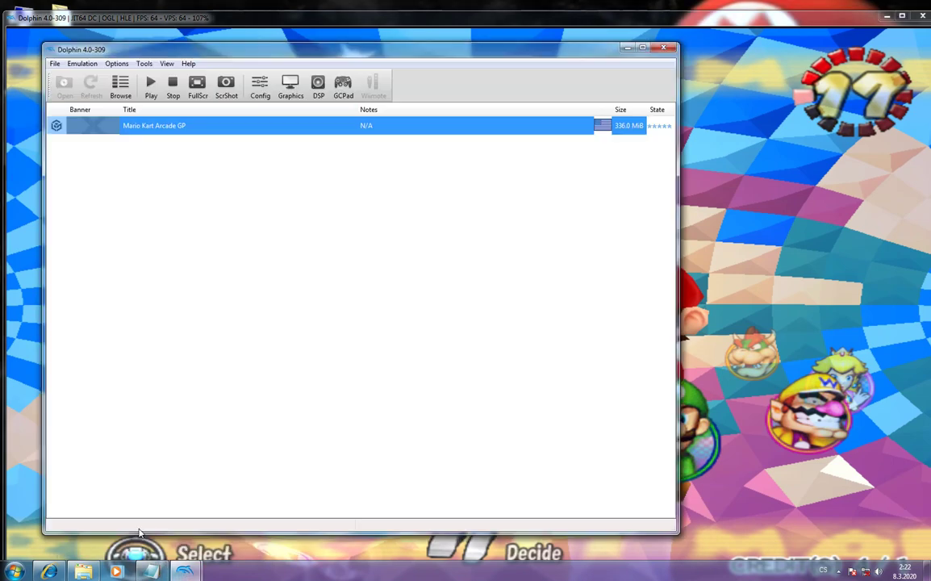
pyautogui.click(81, 63)
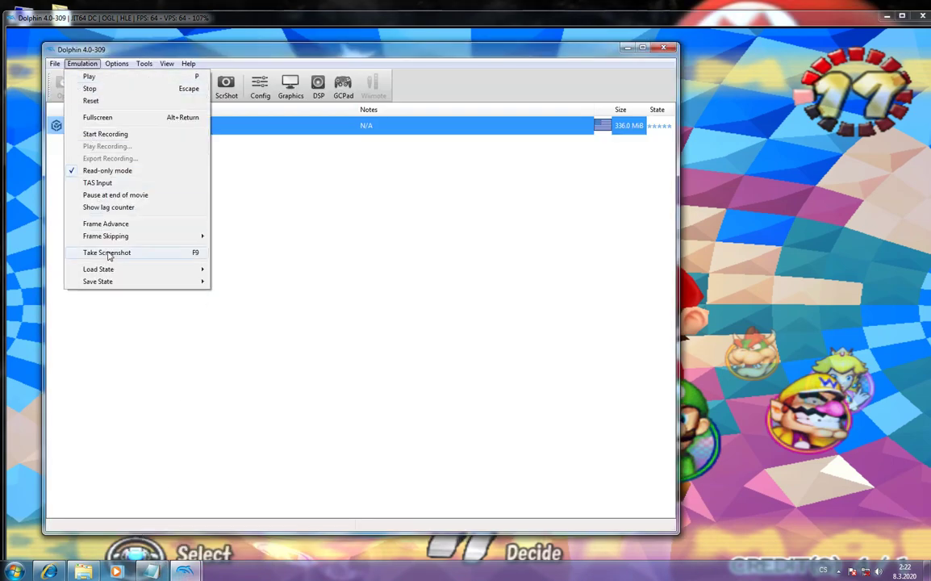
pyautogui.moveTo(112, 284)
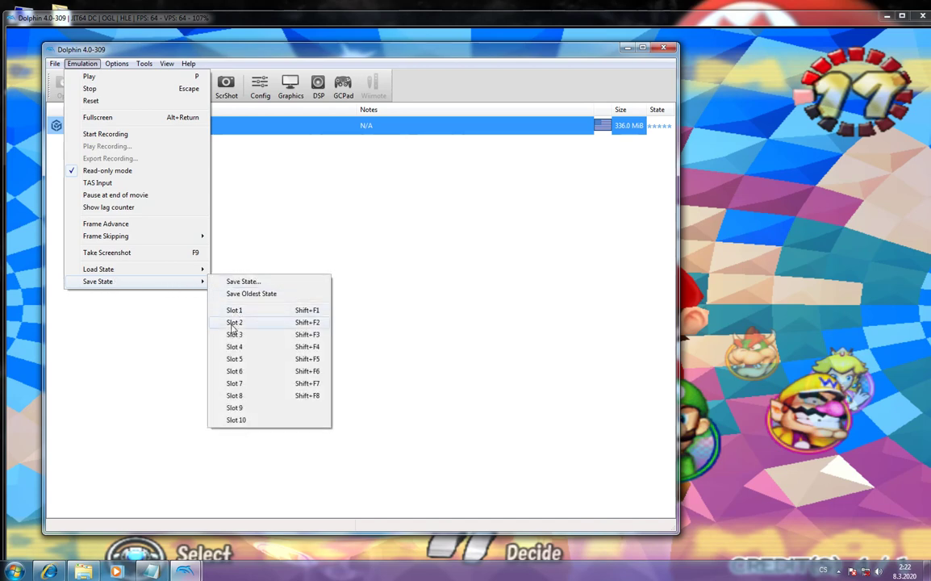
pyautogui.click(233, 322)
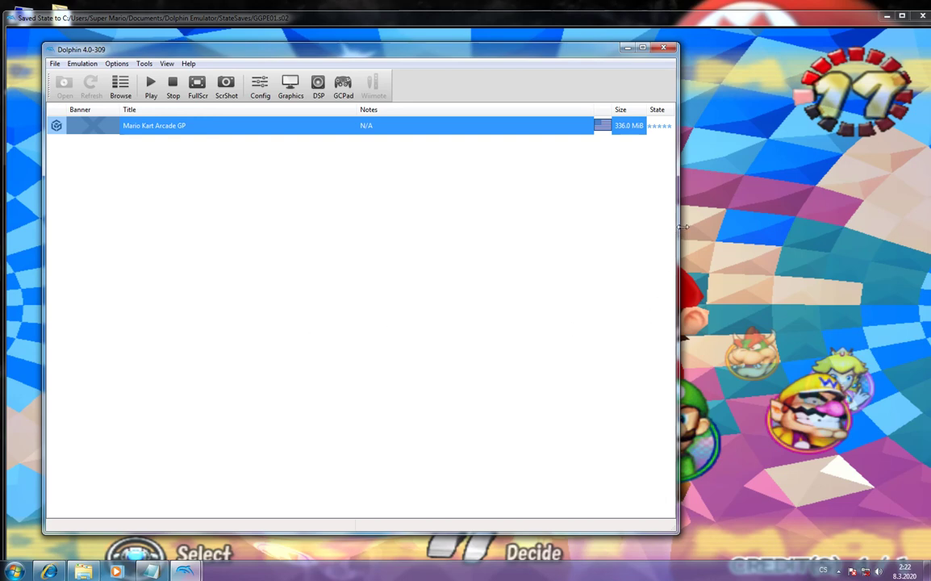
# Step: Stop the current emulation and start DolphinWX from the Dolphin-x64 4.0-315 Triforce folder on the desktop
pyautogui.press('Escape')
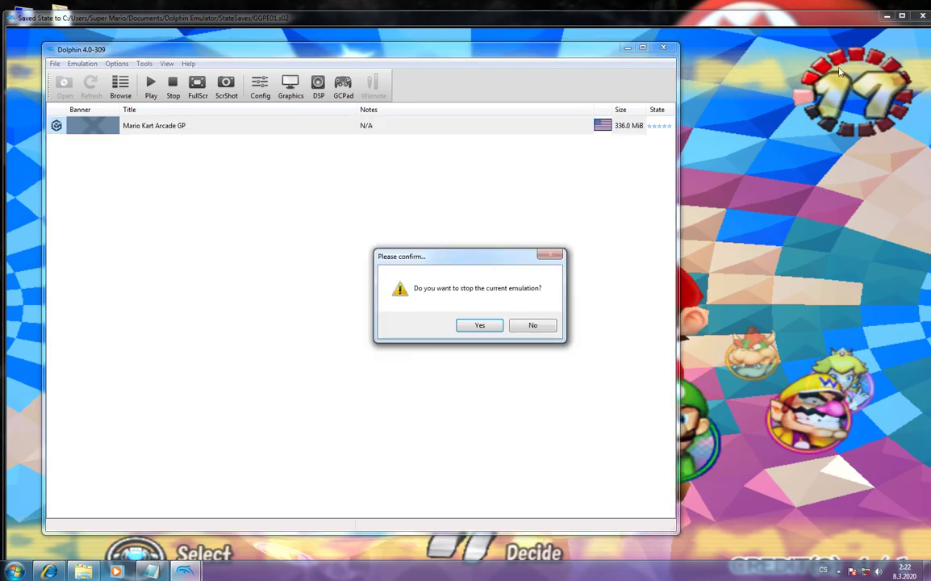
pyautogui.click(487, 325)
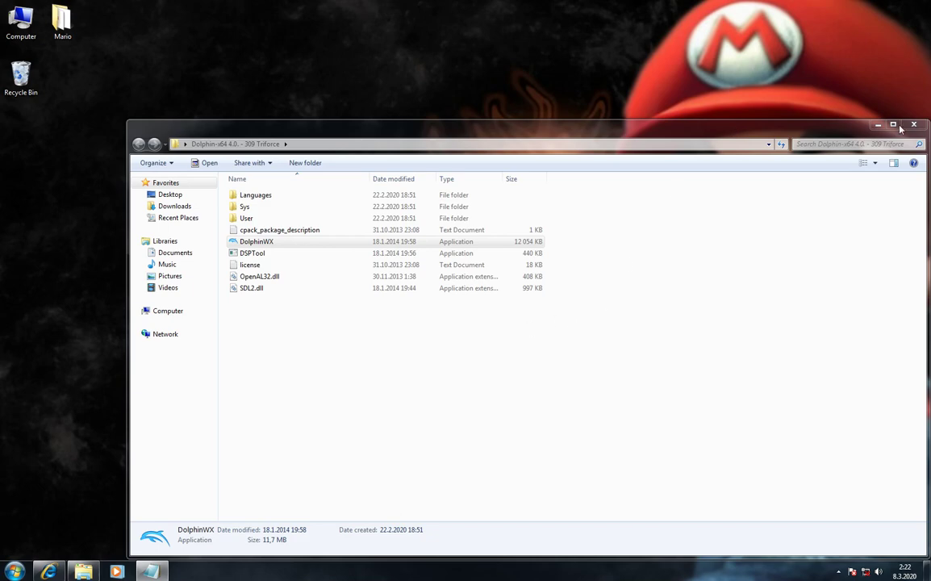
pyautogui.click(916, 126)
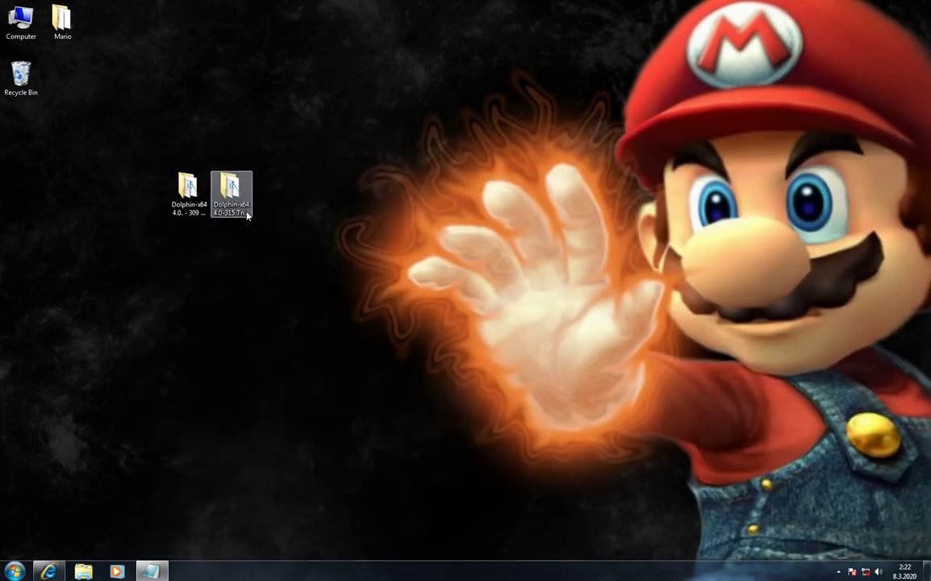
pyautogui.doubleClick(242, 206)
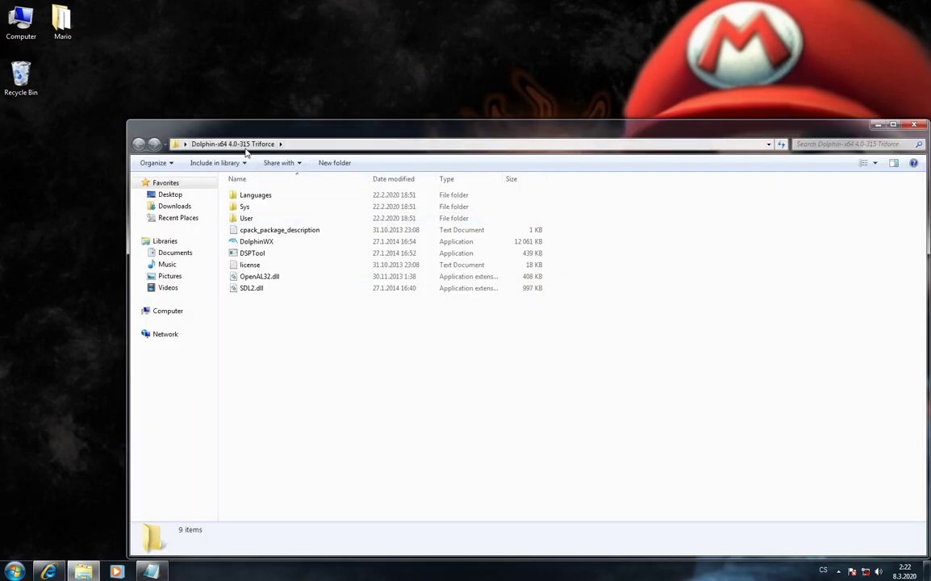
pyautogui.doubleClick(252, 241)
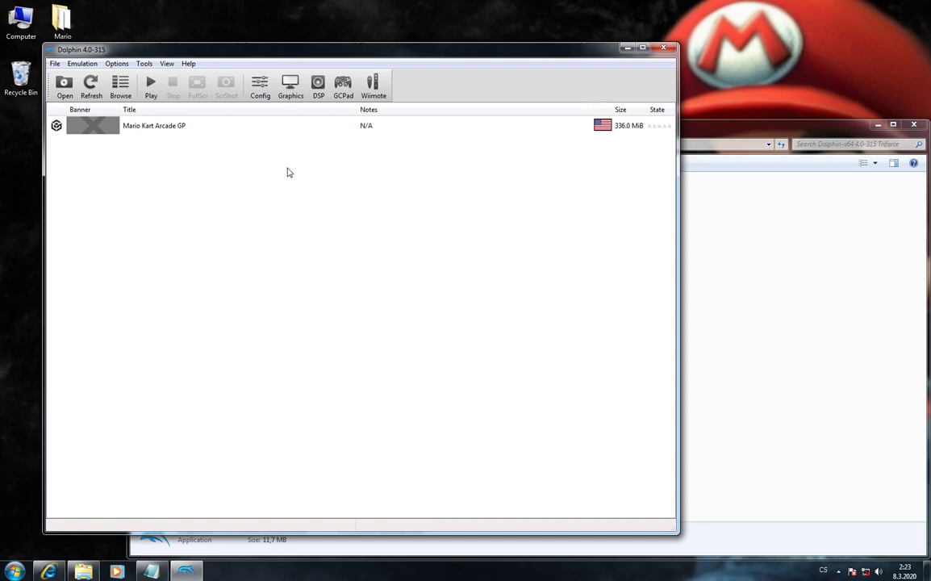
# Step: Check the GameCube slot, SP1 and port device settings in the Dolphin configuration and close it
pyautogui.click(259, 87)
pyautogui.click(373, 186)
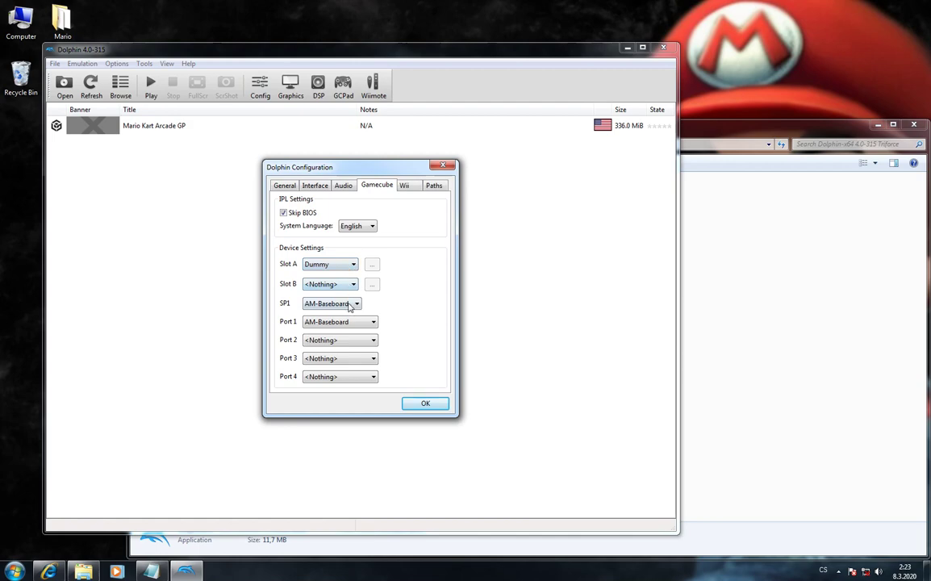
pyautogui.click(421, 404)
# Step: Examine the patch list in the Mario Kart Arcade GP properties of this Dolphin version
pyautogui.rightClick(170, 127)
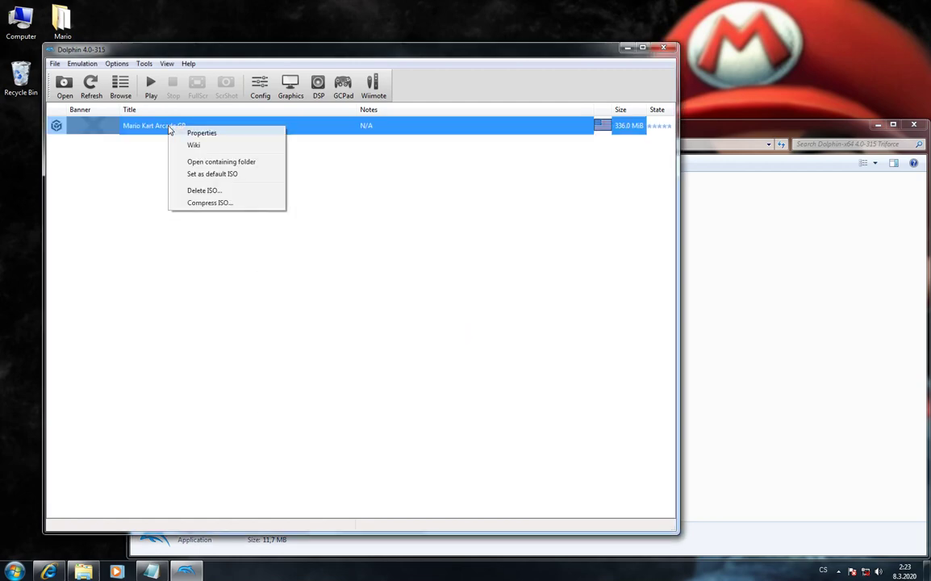
pyautogui.click(201, 133)
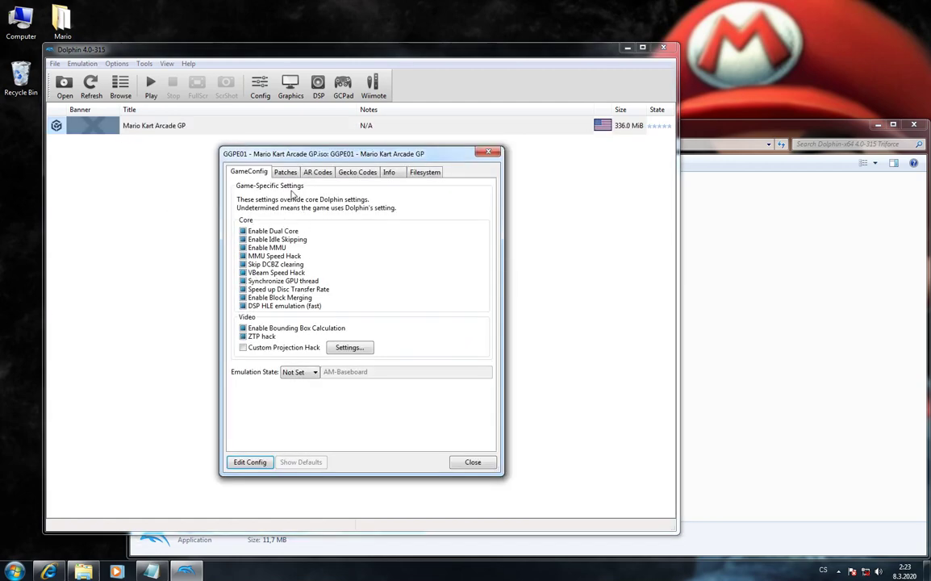
pyautogui.click(287, 172)
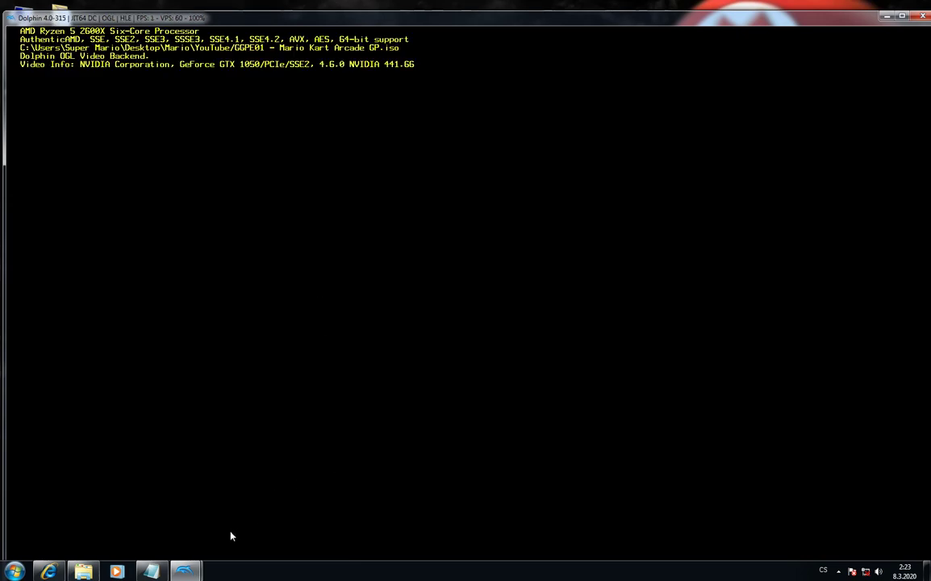
# Step: Load the saved emulation state from Slot 2 into the running Mario Kart Arcade GP game
pyautogui.moveTo(154, 573)
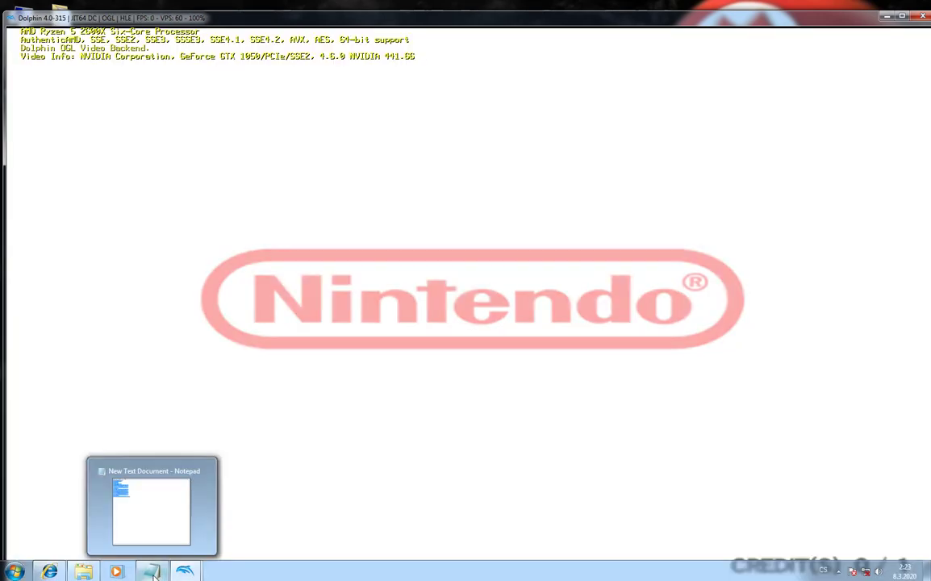
pyautogui.moveTo(185, 571)
pyautogui.click(127, 527)
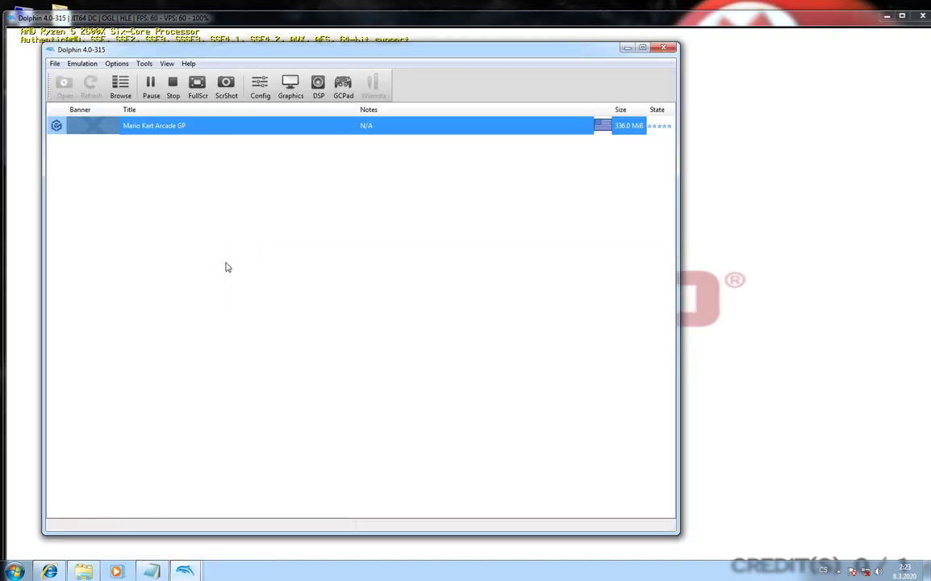
pyautogui.click(80, 67)
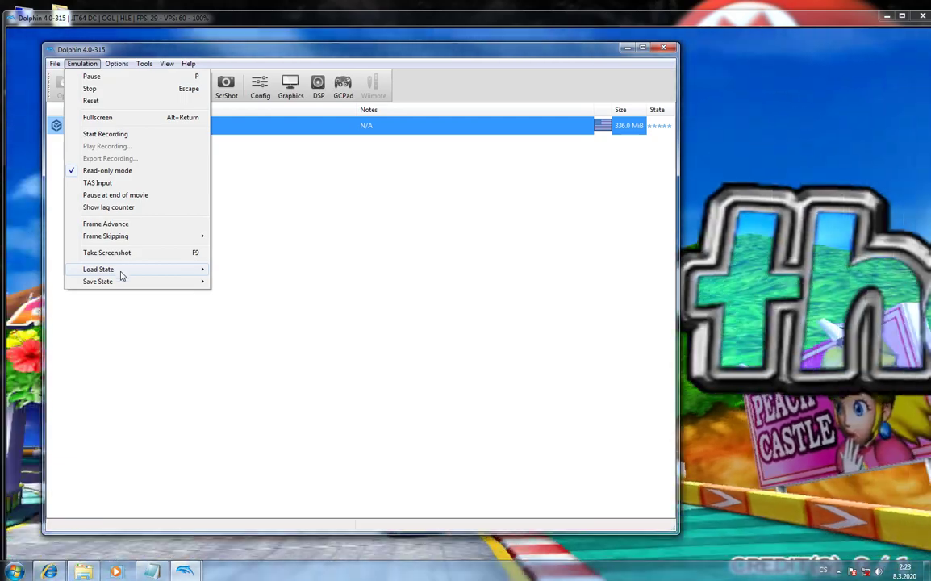
pyautogui.moveTo(121, 276)
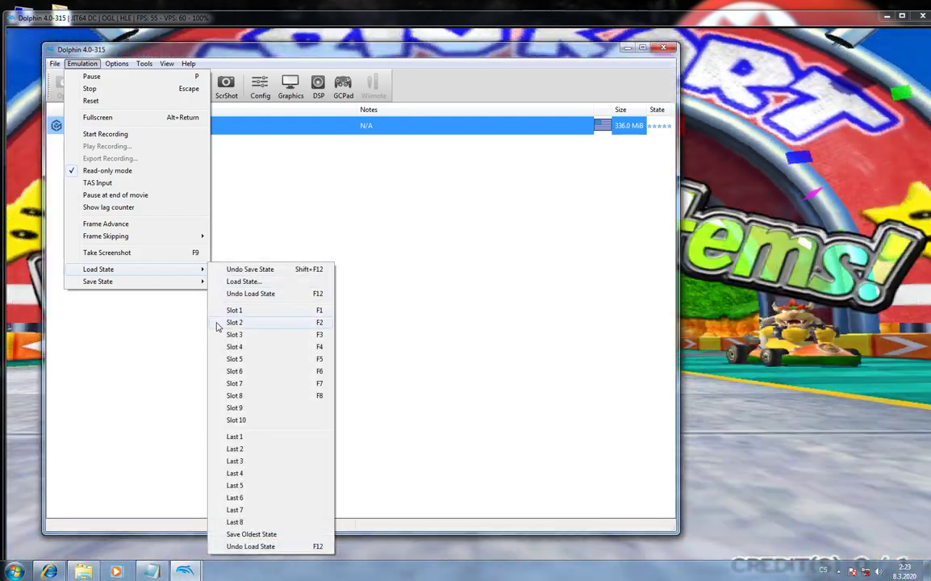
pyautogui.click(217, 326)
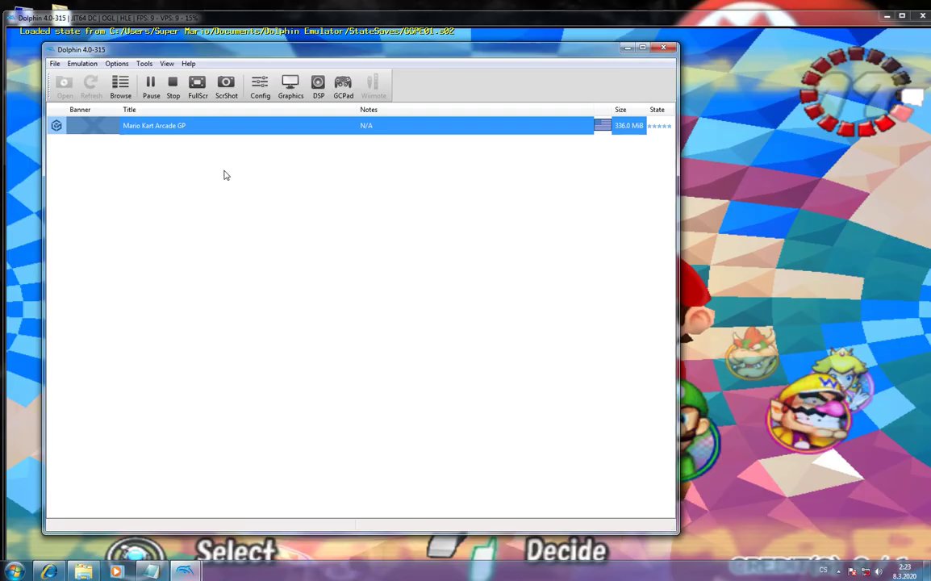
# Step: Bring the game window to the front, cycle through all the characters and choose Mario
pyautogui.click(233, 26)
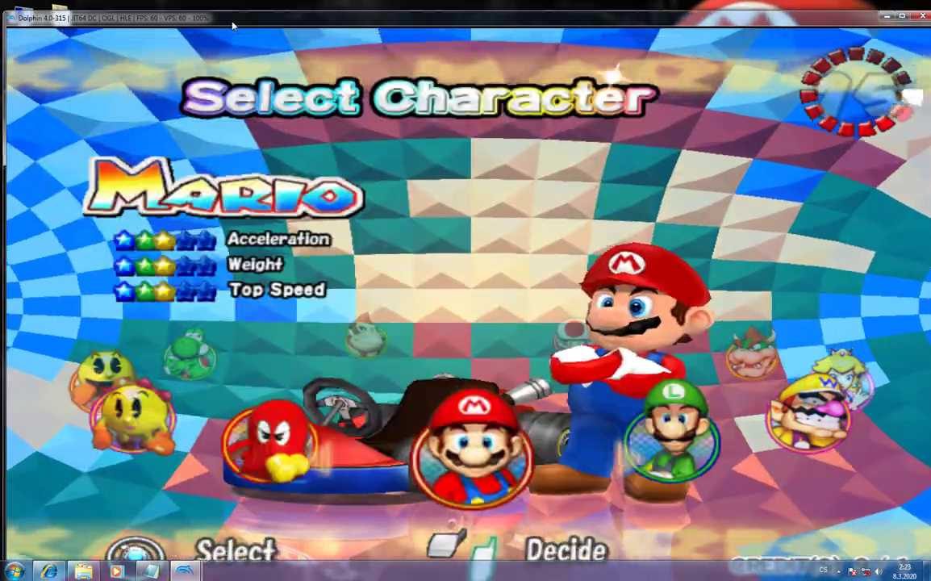
pyautogui.press('Right')
pyautogui.press('Right')
pyautogui.press('Right')
pyautogui.press('Right')
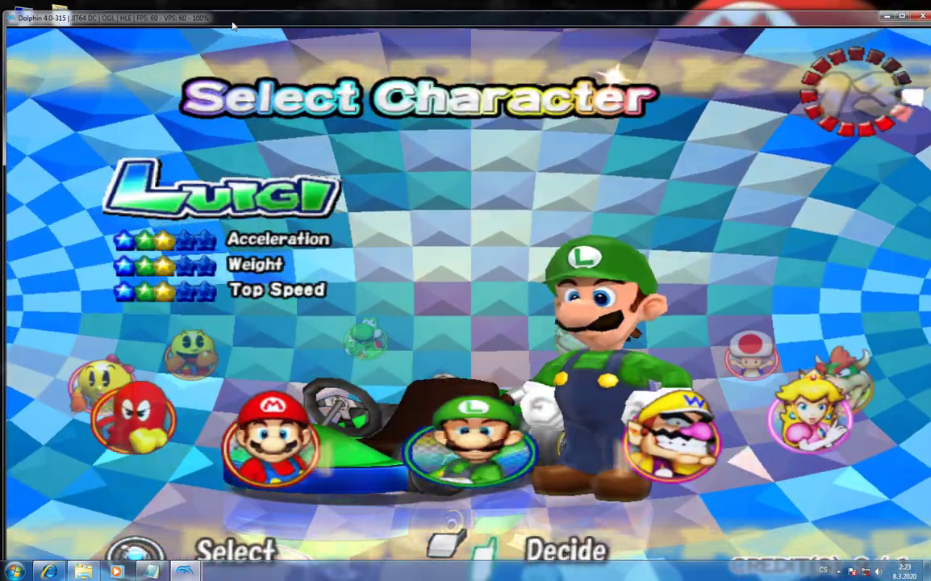
pyautogui.press('Right')
pyautogui.press('Right')
pyautogui.press('Right')
pyautogui.press('Right')
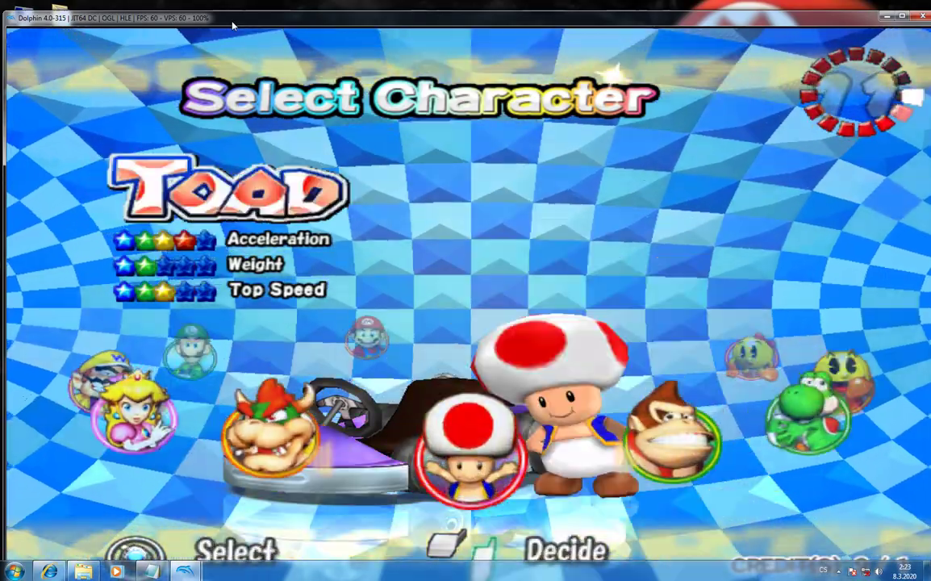
pyautogui.press('Right')
pyautogui.press('Right')
pyautogui.press('Right')
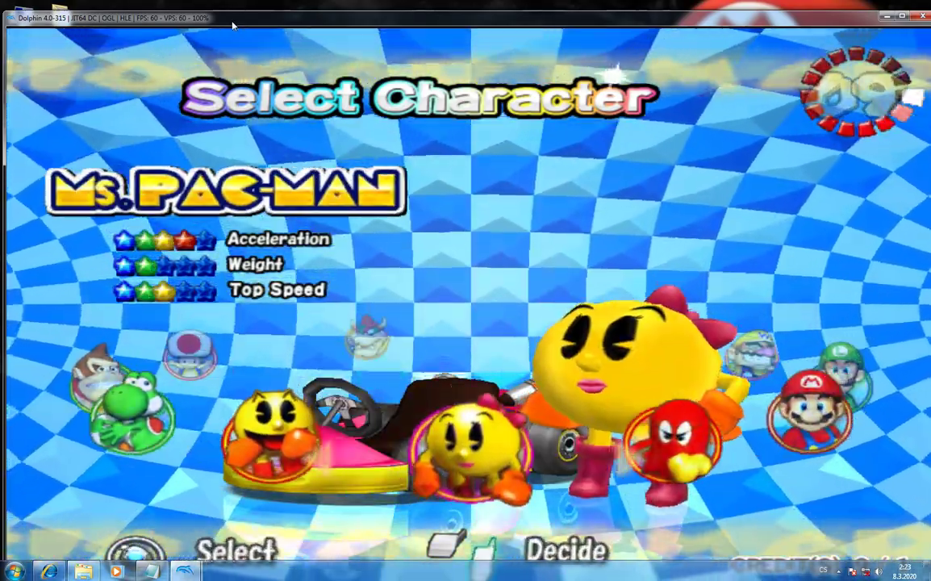
pyautogui.press('x')
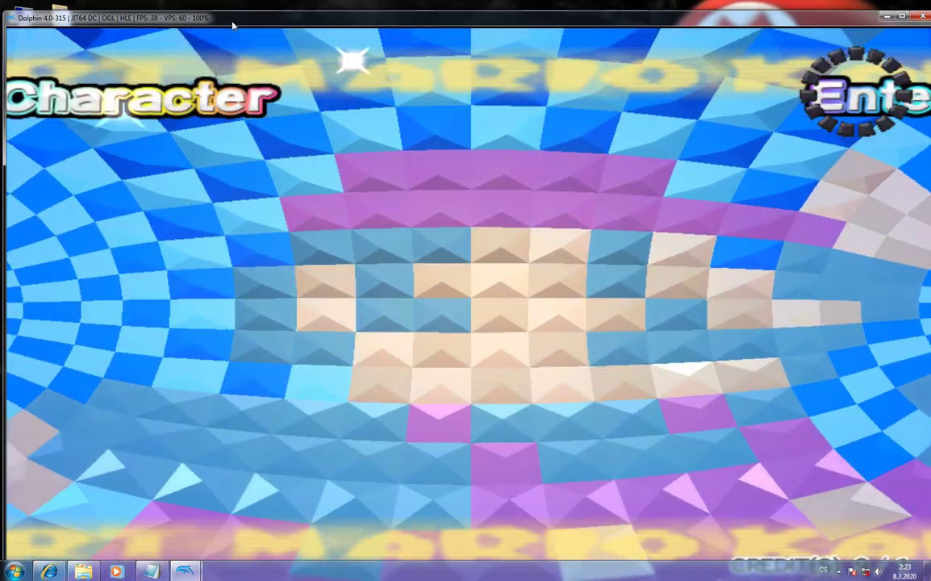
# Step: Enter M as the first letter of the player name on the name entry screen
pyautogui.press('Right')
pyautogui.press('Right')
pyautogui.press('Right')
pyautogui.press('Right')
pyautogui.press('Right')
pyautogui.press('Right')
pyautogui.press('Right')
pyautogui.press('Right')
pyautogui.press('Right')
pyautogui.press('Right')
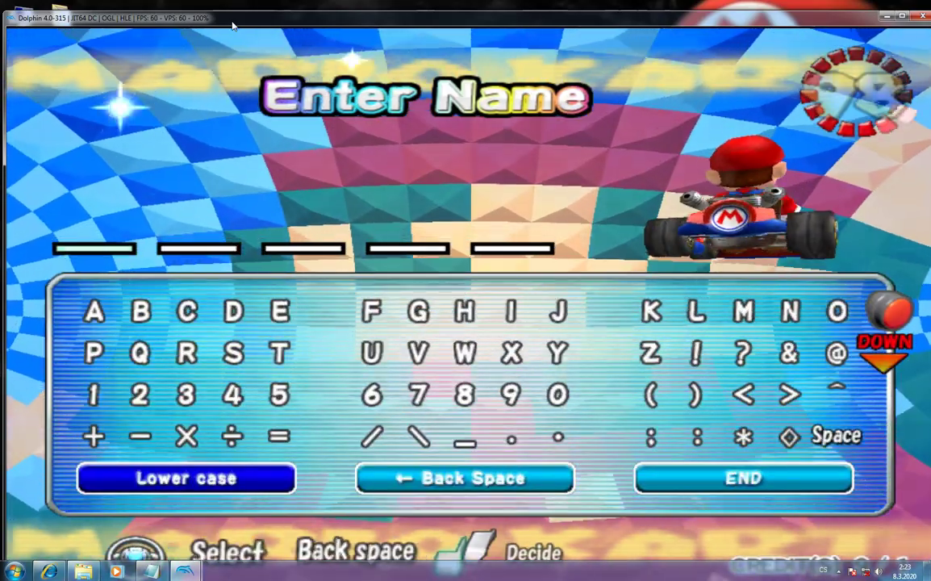
pyautogui.press('Right')
pyautogui.press('Right')
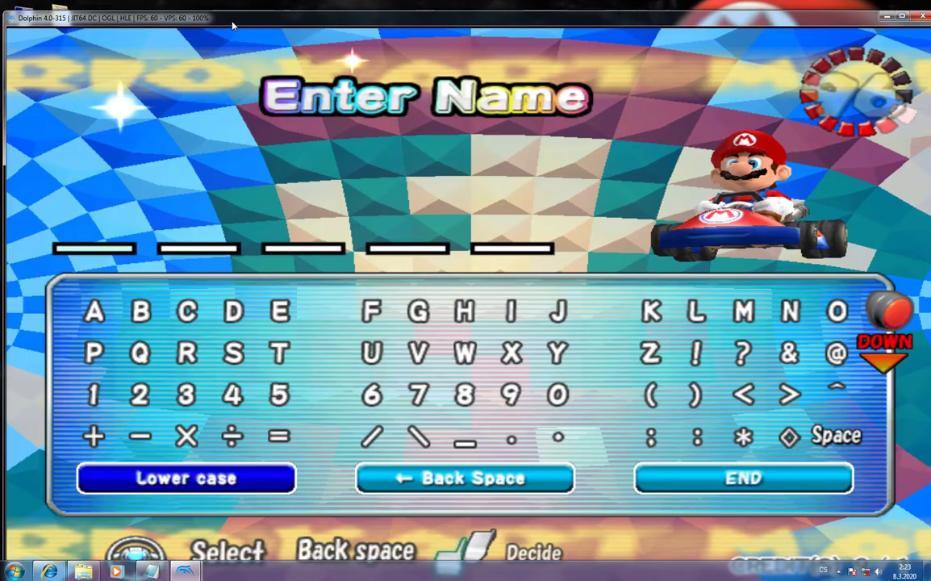
pyautogui.press('x')
# Step: Enter A as the second letter of the player name
pyautogui.press('Left')
pyautogui.press('Left')
pyautogui.press('Left')
pyautogui.press('Left')
pyautogui.press('Left')
pyautogui.press('Left')
pyautogui.press('Left')
pyautogui.press('Left')
pyautogui.press('Left')
pyautogui.press('Left')
pyautogui.press('Left')
pyautogui.press('Left')
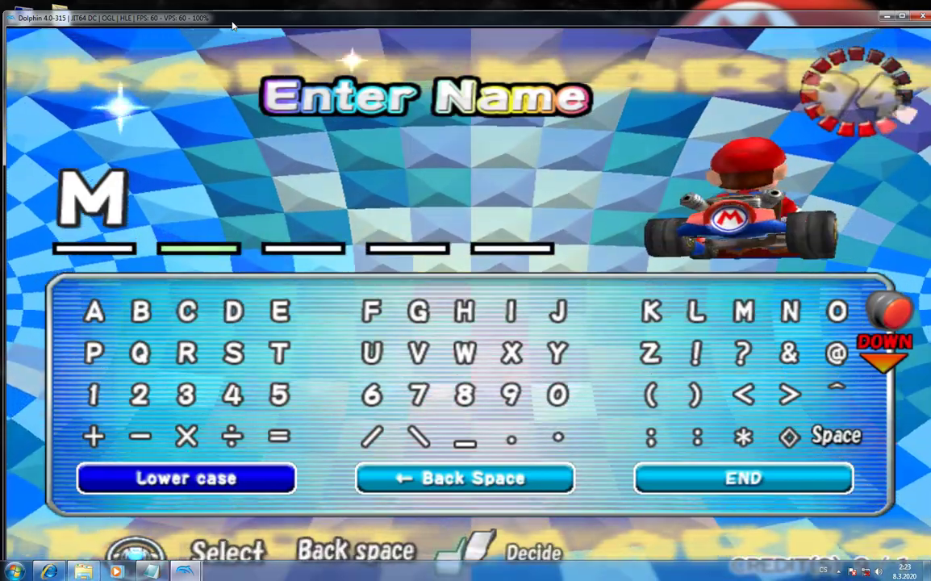
pyautogui.press('x')
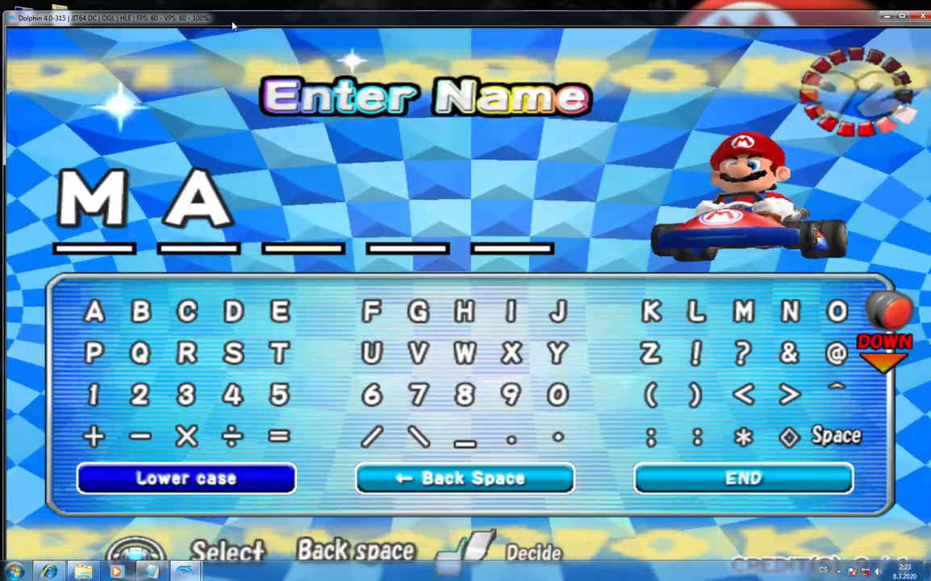
# Step: Add the letters R and I as the third and fourth letters of the player name
pyautogui.press('Down')
pyautogui.press('Right')
pyautogui.press('Right')
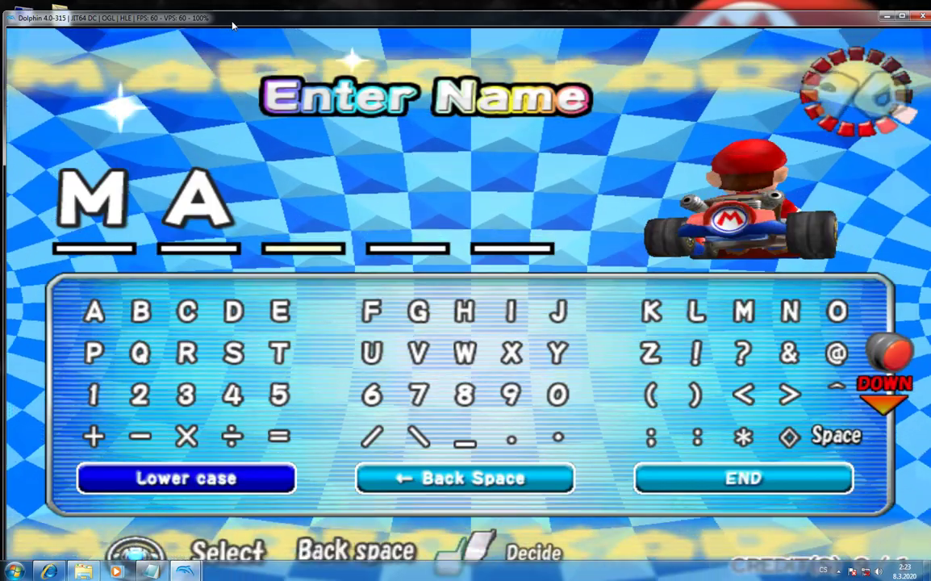
pyautogui.press('x')
pyautogui.press('Up')
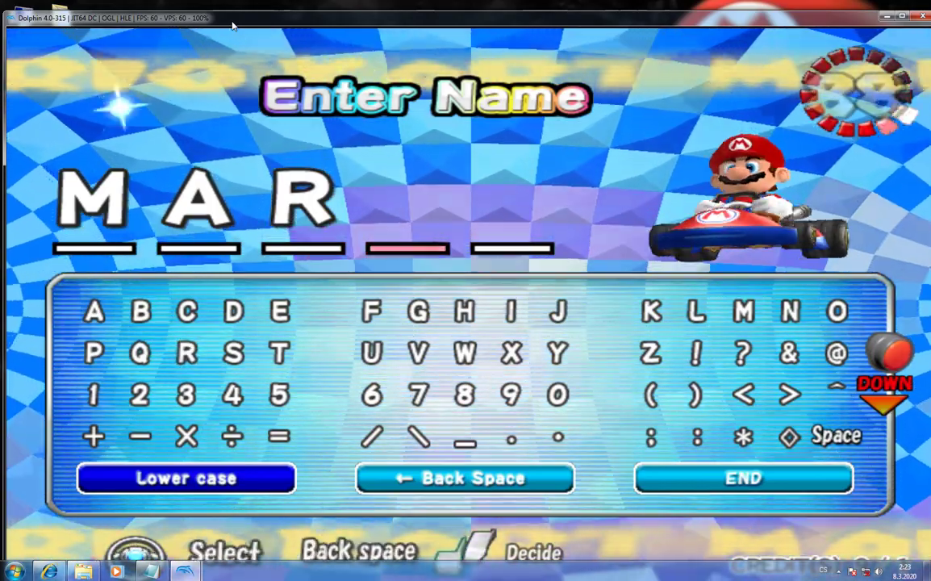
pyautogui.press('Left')
pyautogui.press('Left')
pyautogui.press('Left')
pyautogui.press('Left')
pyautogui.press('Left')
pyautogui.press('Left')
pyautogui.press('Left')
pyautogui.press('Left')
pyautogui.press('Left')
pyautogui.press('x')
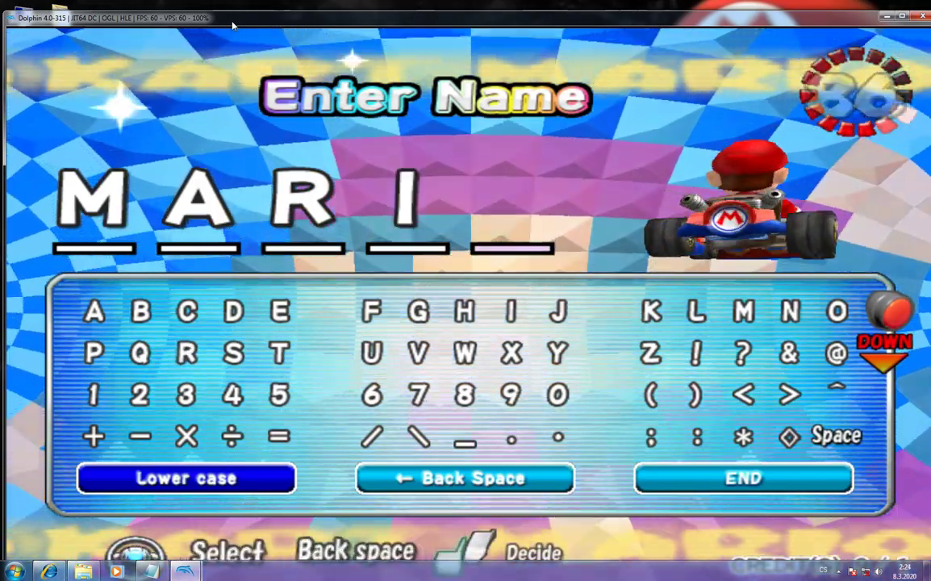
# Step: Add the letter O to complete the name MARIO, end the name entry and confirm the card data
pyautogui.press('Left')
pyautogui.press('Left')
pyautogui.press('Left')
pyautogui.press('Left')
pyautogui.press('Left')
pyautogui.press('Left')
pyautogui.press('Left')
pyautogui.press('Right')
pyautogui.press('Right')
pyautogui.press('Right')
pyautogui.press('Right')
pyautogui.press('Right')
pyautogui.press('Right')
pyautogui.press('Right')
pyautogui.press('Right')
pyautogui.press('Right')
pyautogui.press('Right')
pyautogui.press('Right')
pyautogui.press('Right')
pyautogui.press('Right')
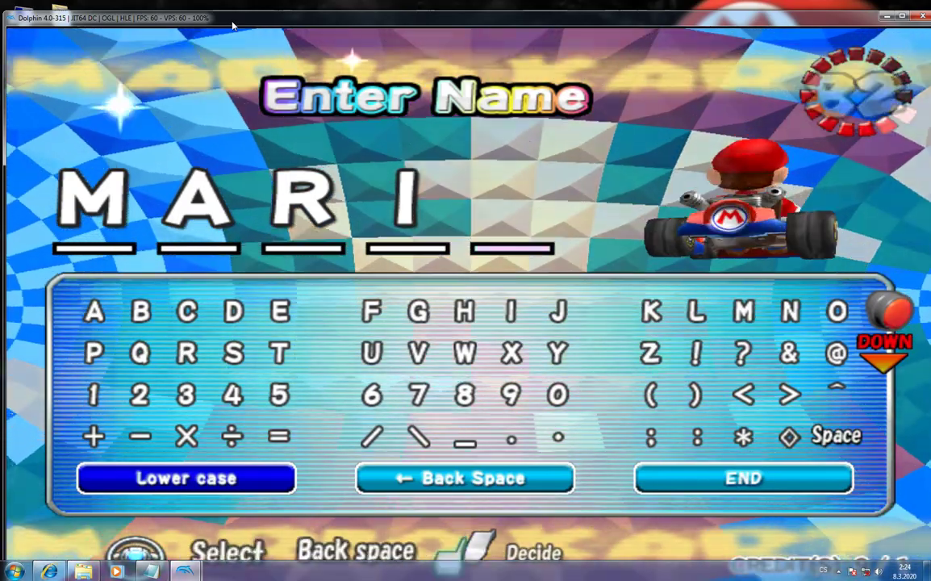
pyautogui.press('x')
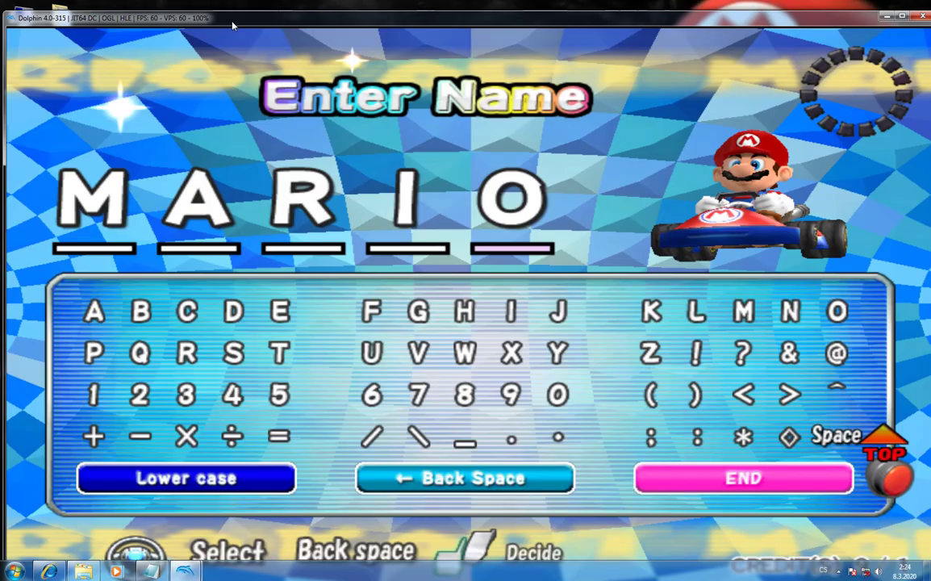
pyautogui.press('x')
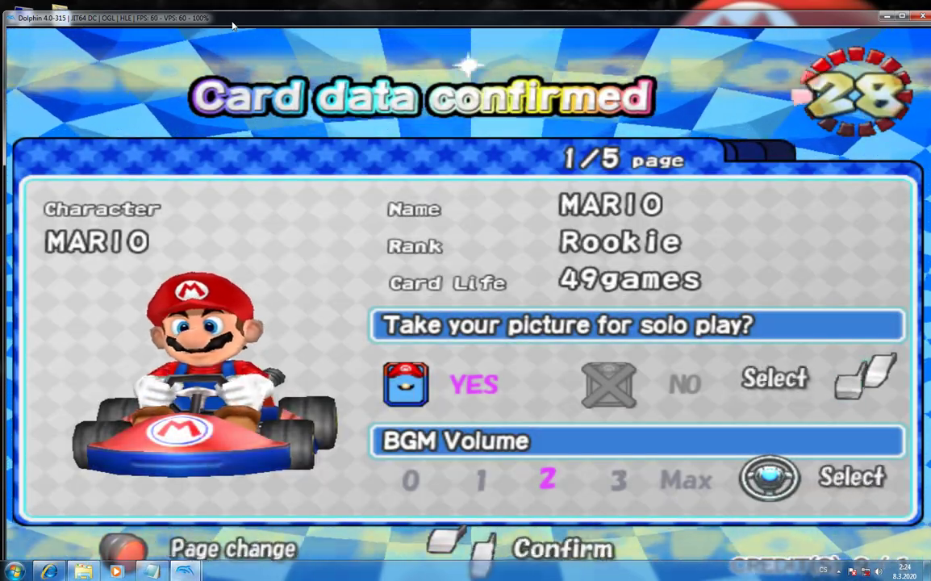
pyautogui.press('x')
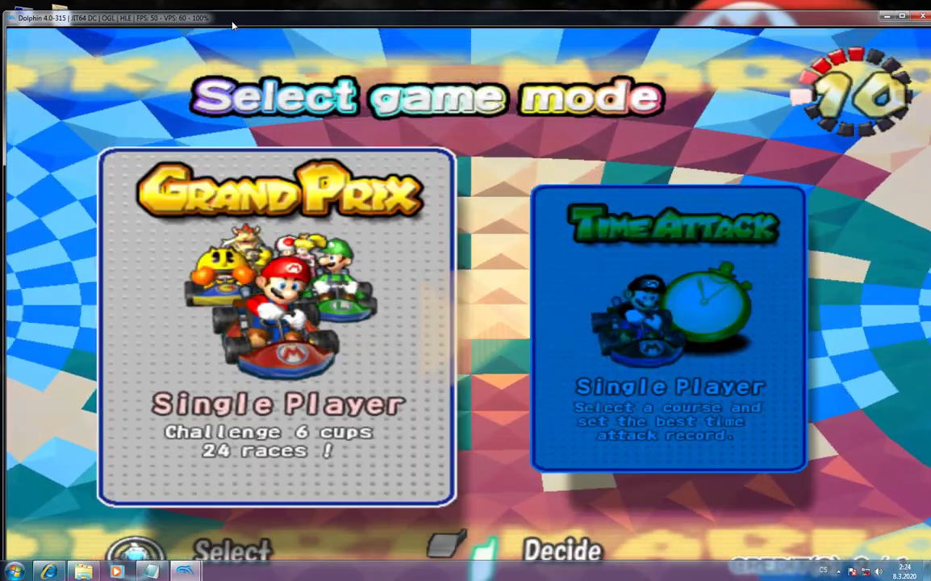
# Step: Choose the Grand Prix mode and select Round 1 of the Mario Cup
pyautogui.press('x')
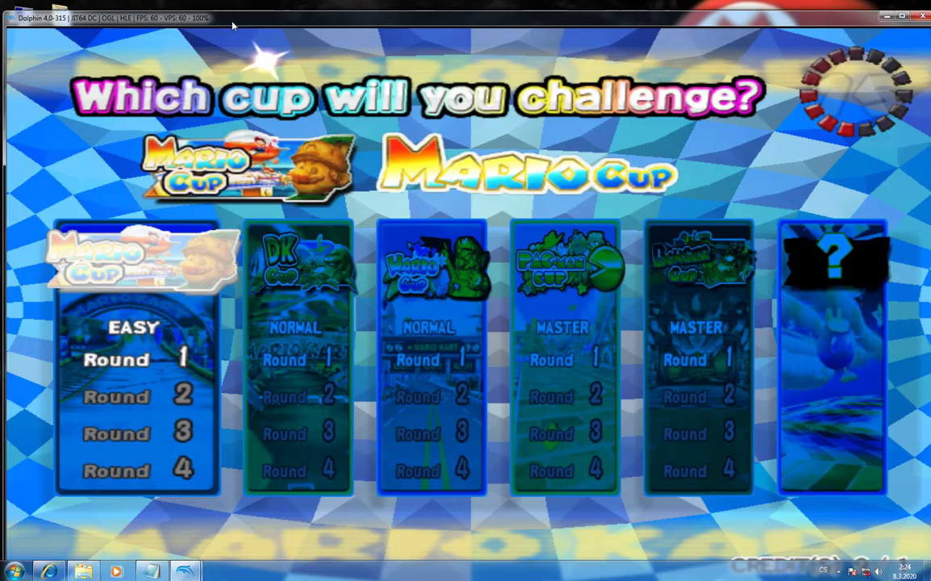
pyautogui.press('x')
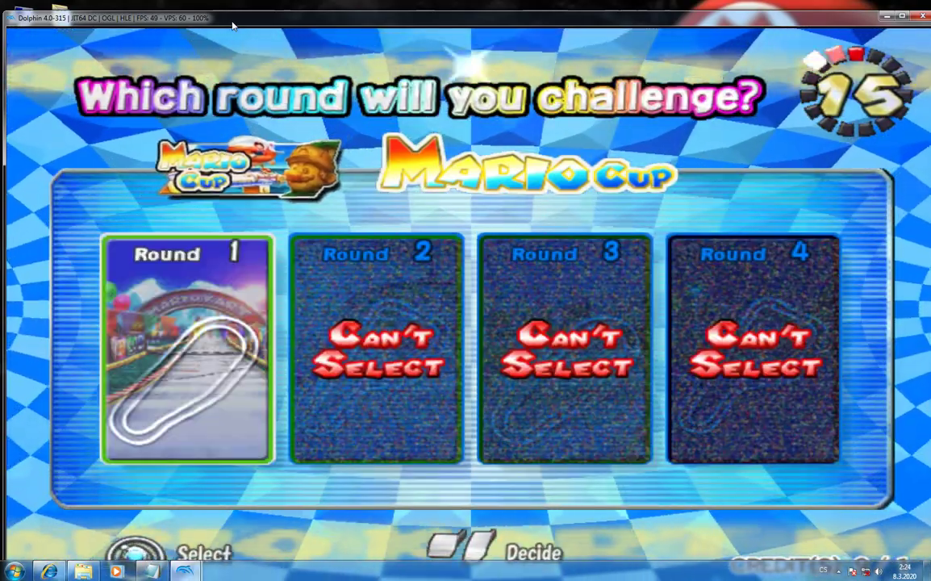
pyautogui.press('x')
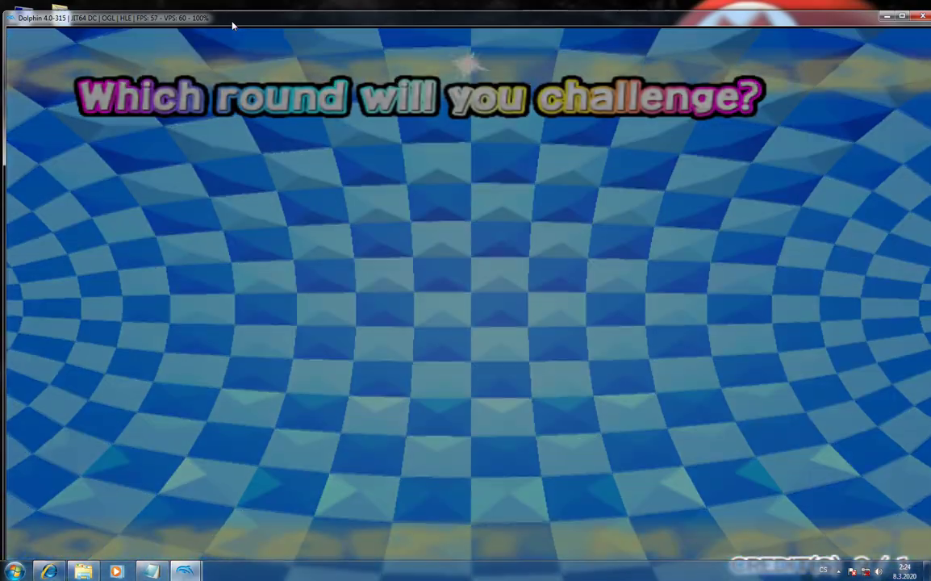